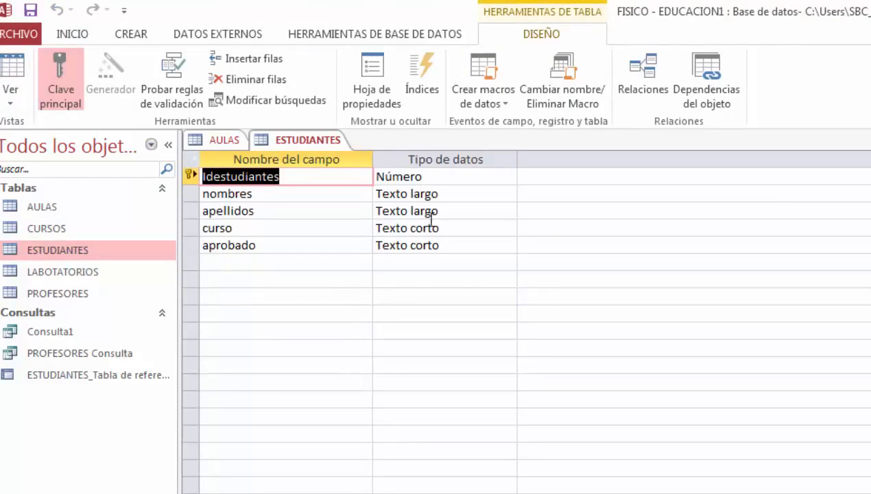
# Review the data types of the Idestudiantes, nombres, apellidos, curso and aprobado fields in the ESTUDIANTES table design
pyautogui.click(434, 178)
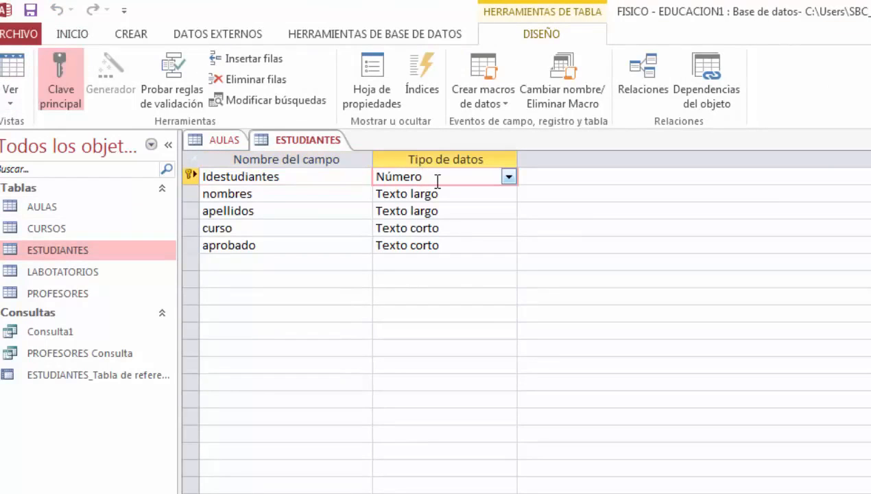
pyautogui.click(317, 180)
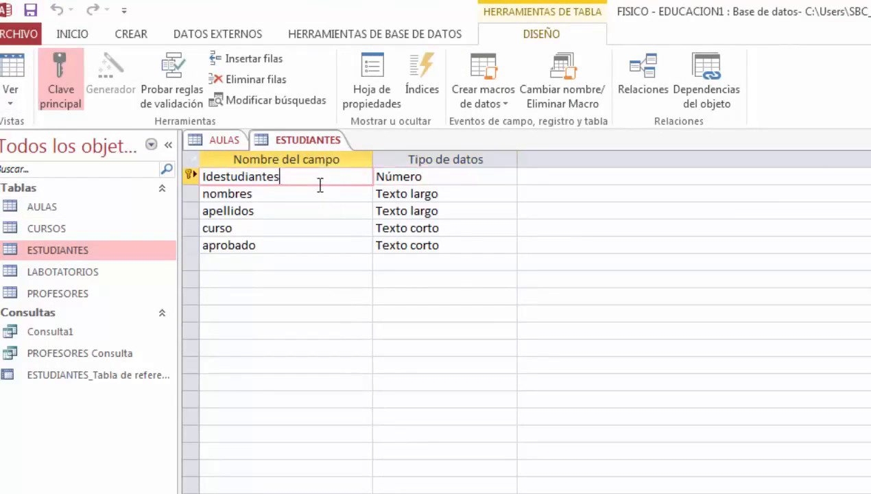
pyautogui.click(444, 179)
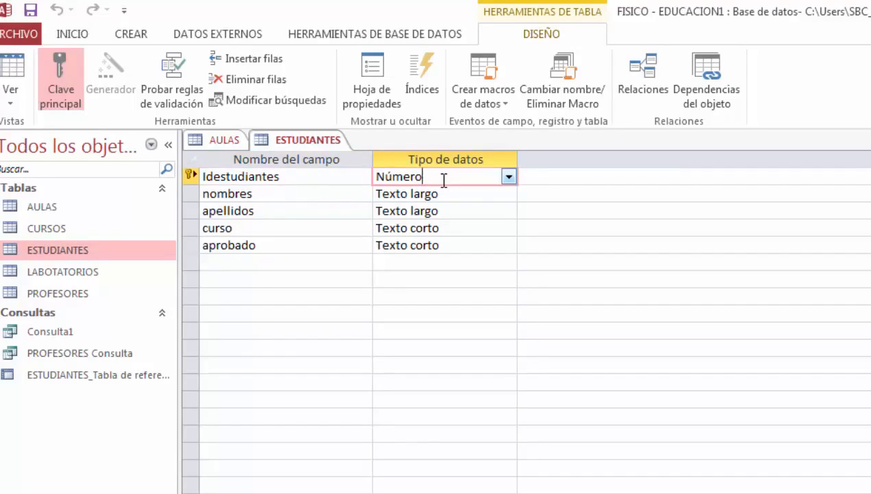
pyautogui.click(453, 194)
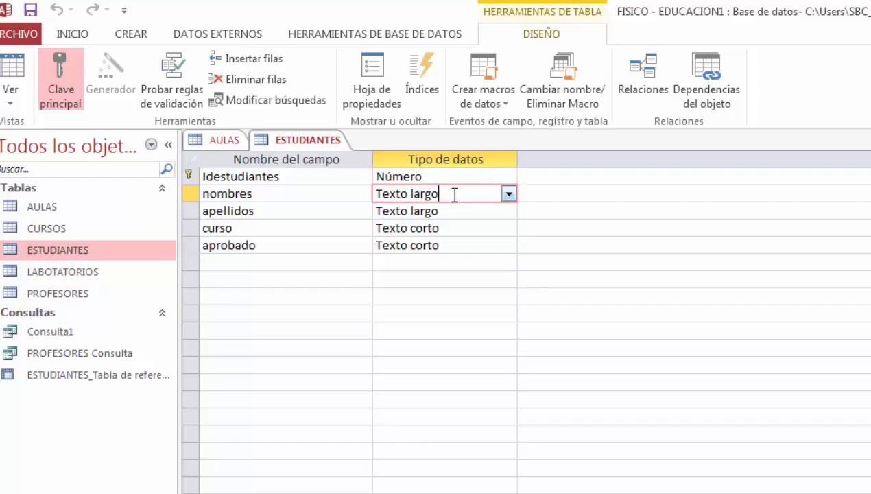
pyautogui.click(453, 214)
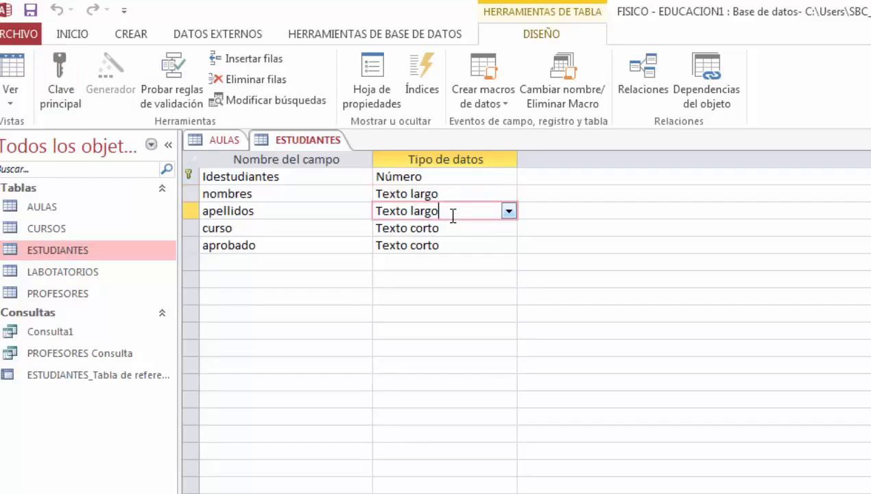
pyautogui.click(459, 234)
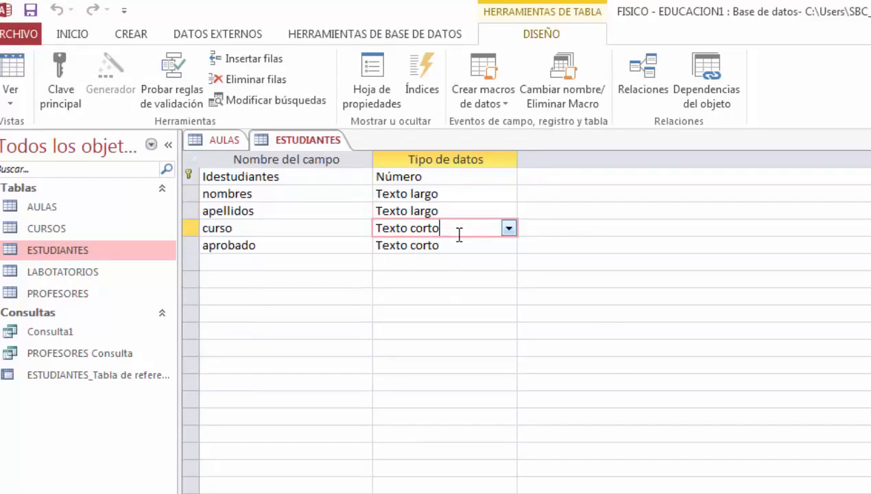
pyautogui.click(463, 247)
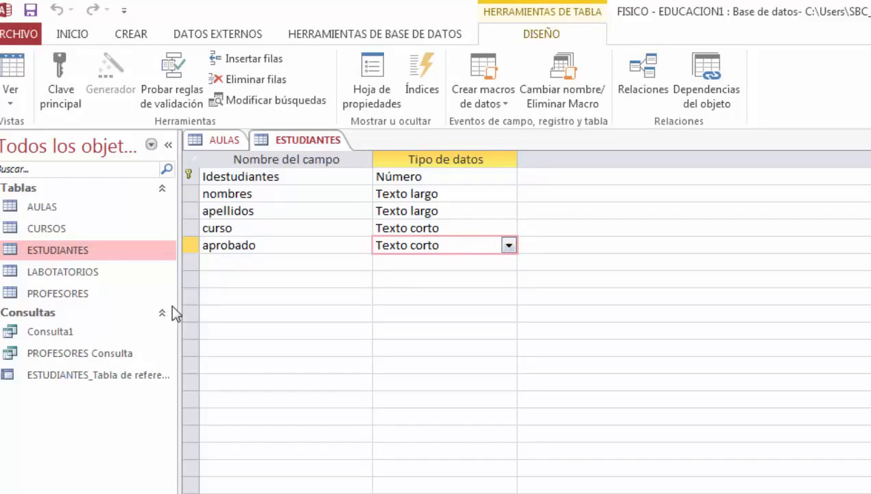
pyautogui.click(313, 312)
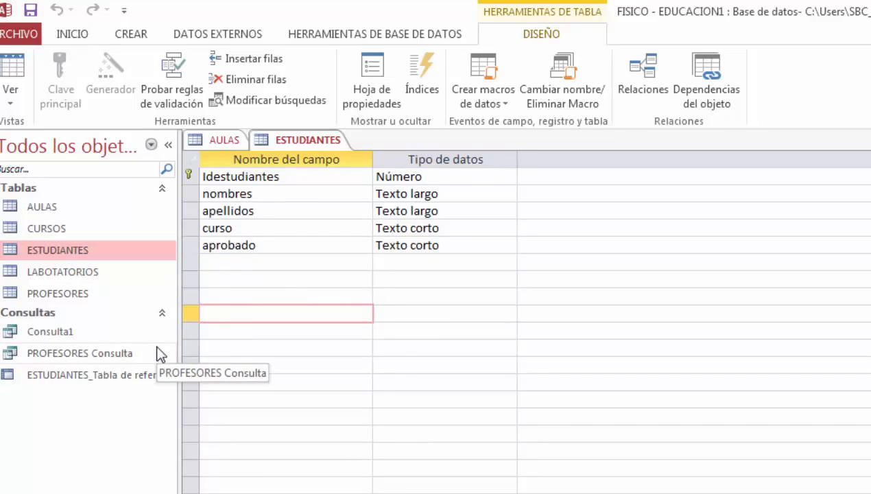
# Open the PROFESORES table and examine its Idprofesores column
pyautogui.doubleClick(82, 296)
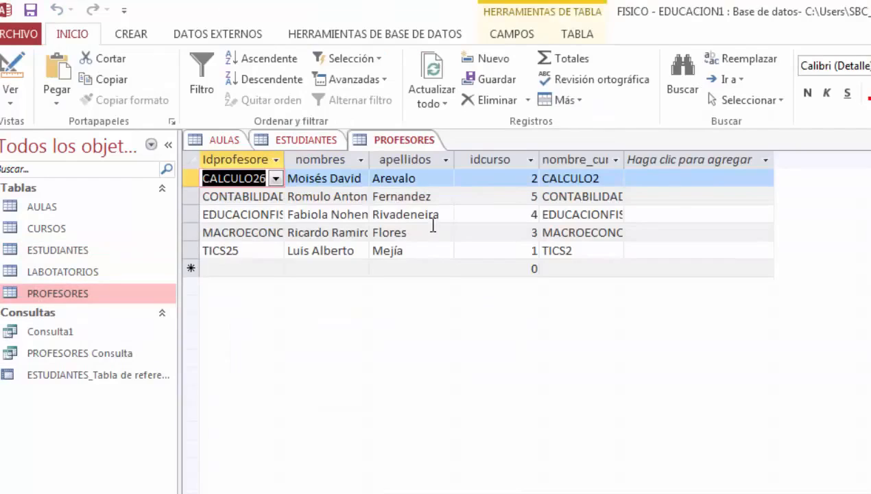
pyautogui.click(252, 159)
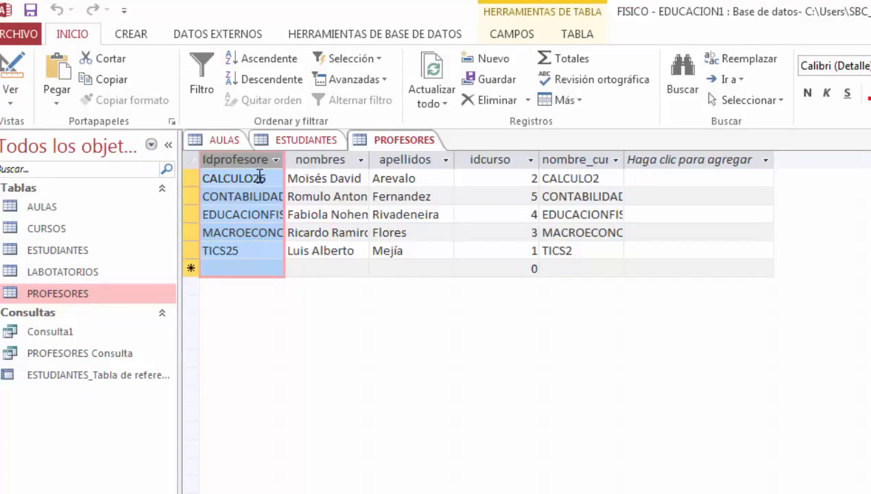
pyautogui.click(268, 177)
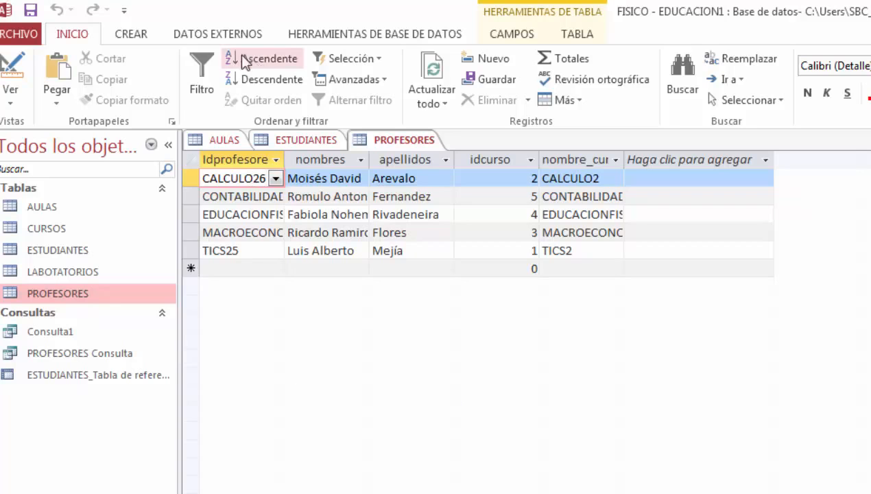
# Create a simple query from the PROFESORES table with the fields Idprofesores, nombres and apellidos, and open it to view the data
pyautogui.click(131, 36)
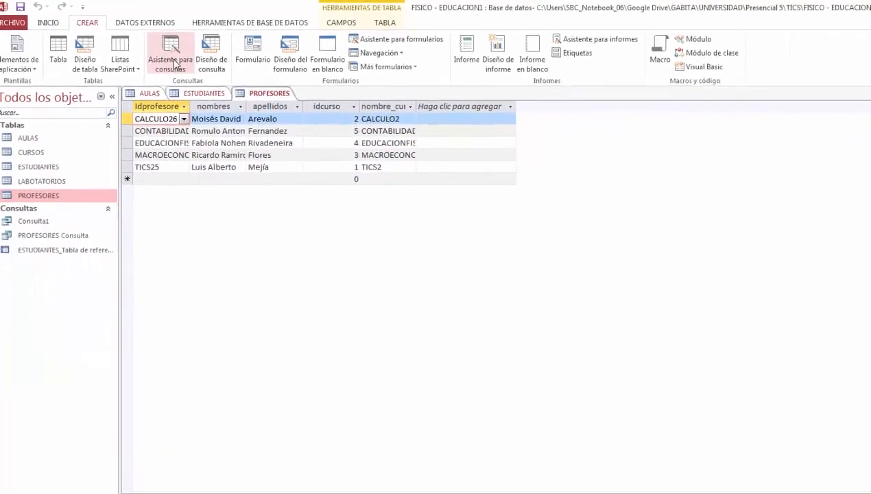
pyautogui.click(255, 82)
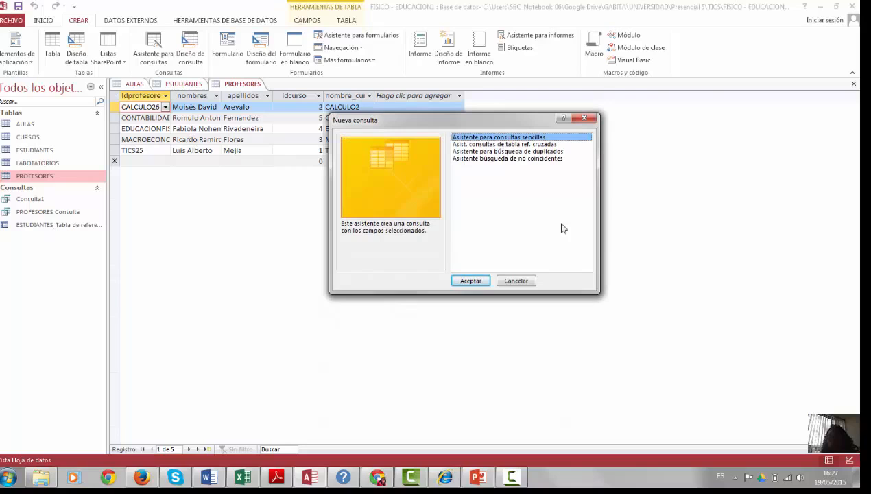
pyautogui.click(472, 280)
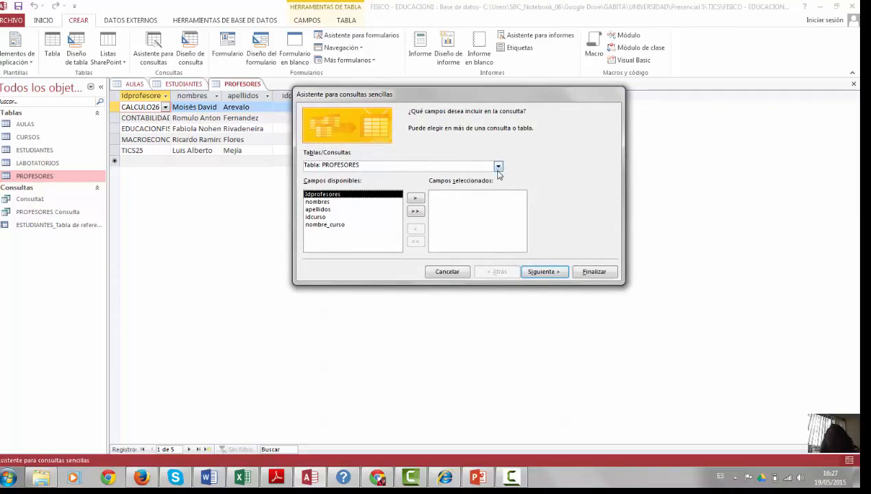
pyautogui.click(415, 197)
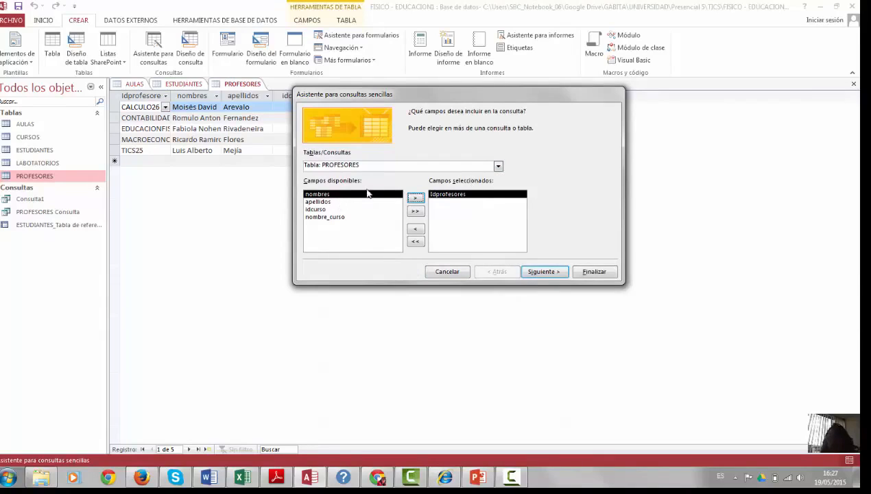
pyautogui.click(415, 198)
pyautogui.click(415, 197)
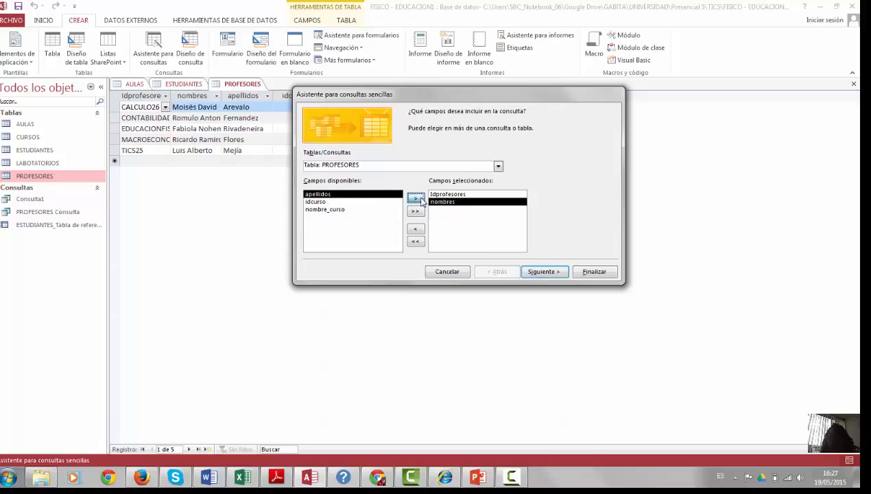
pyautogui.click(545, 272)
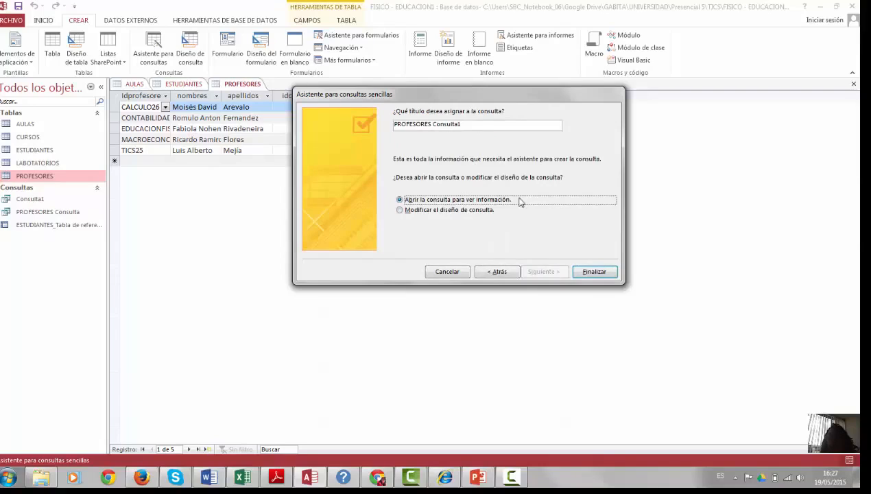
pyautogui.click(592, 273)
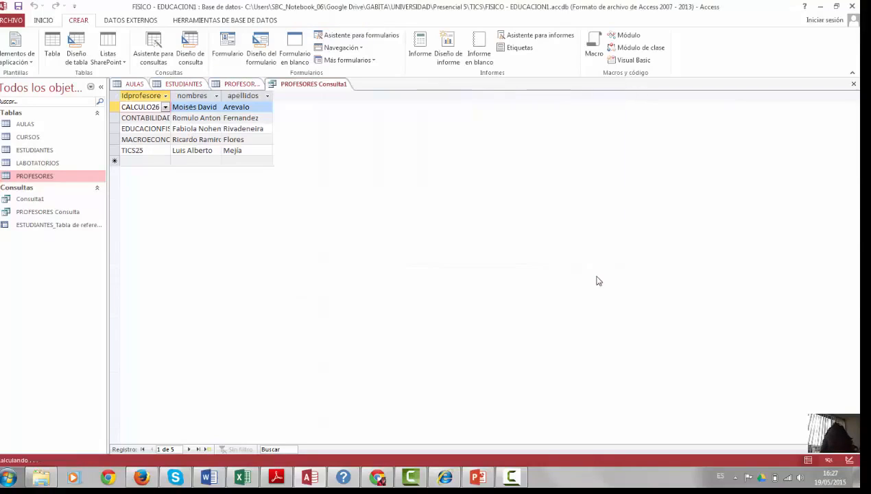
# Review the saved queries and try to open the ESTUDIANTES crosstab query, dismissing any message
pyautogui.click(29, 199)
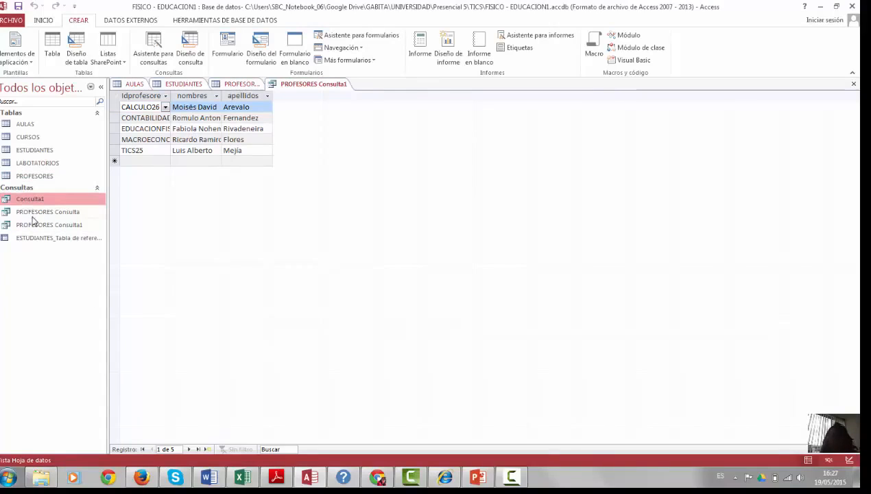
pyautogui.click(32, 216)
pyautogui.click(34, 225)
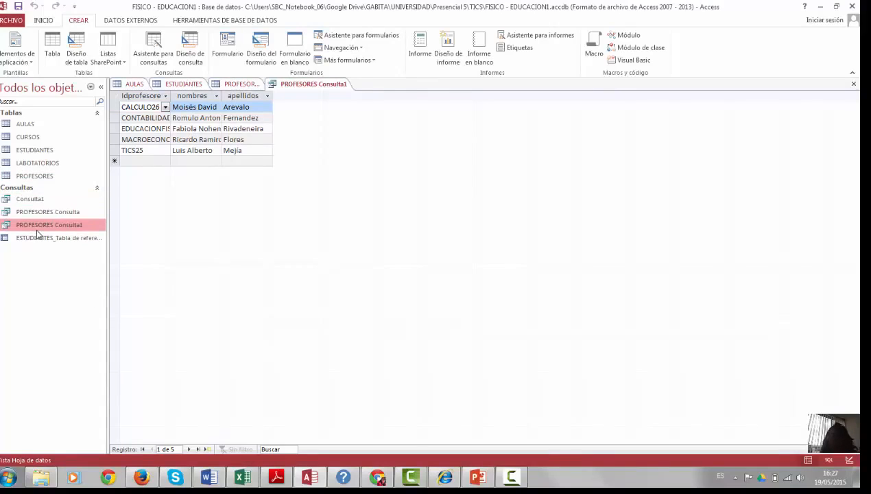
pyautogui.doubleClick(37, 226)
pyautogui.doubleClick(38, 240)
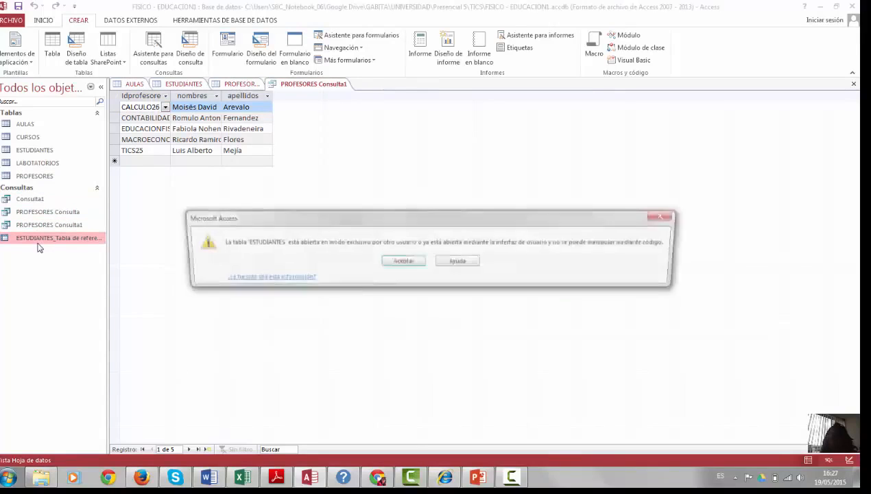
pyautogui.click(402, 261)
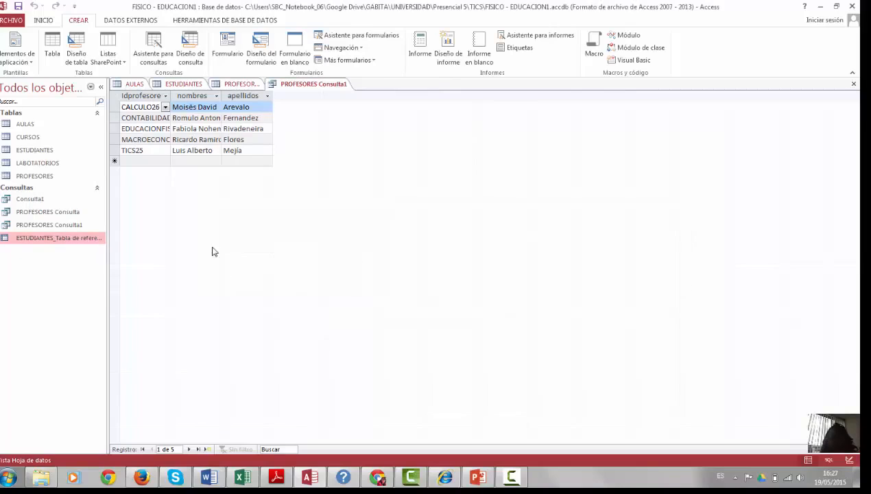
pyautogui.click(36, 199)
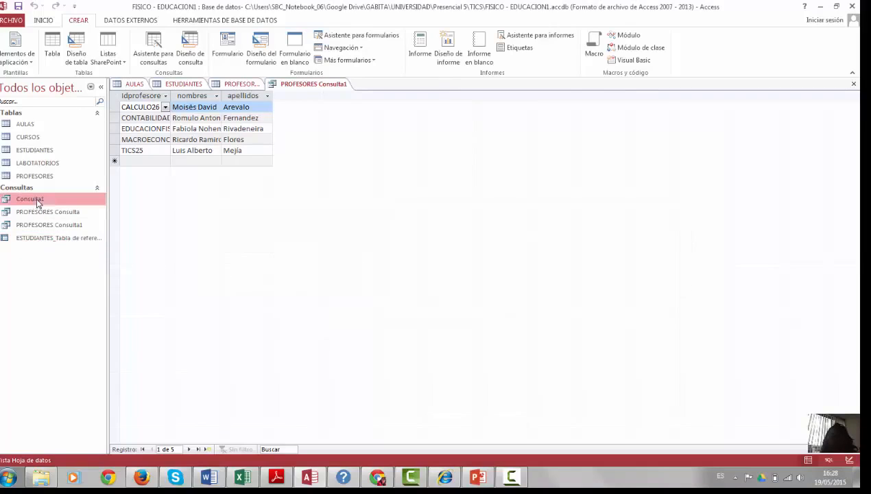
pyautogui.click(21, 57)
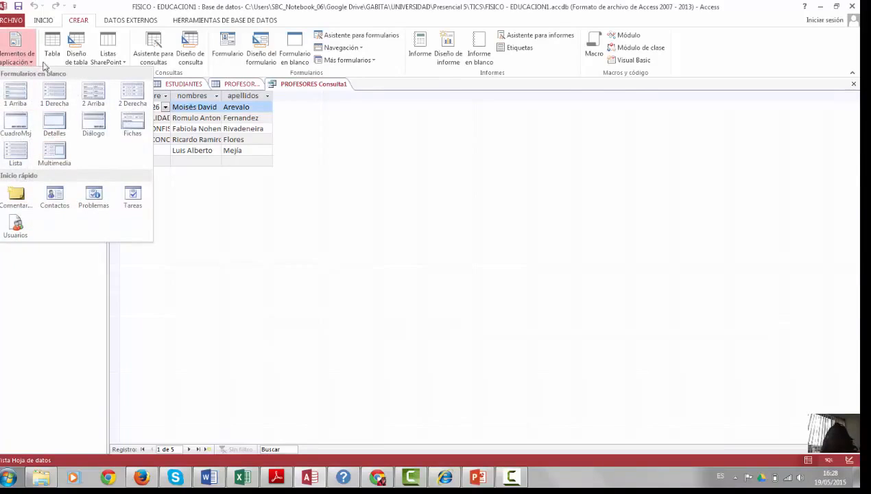
pyautogui.click(215, 181)
pyautogui.click(77, 46)
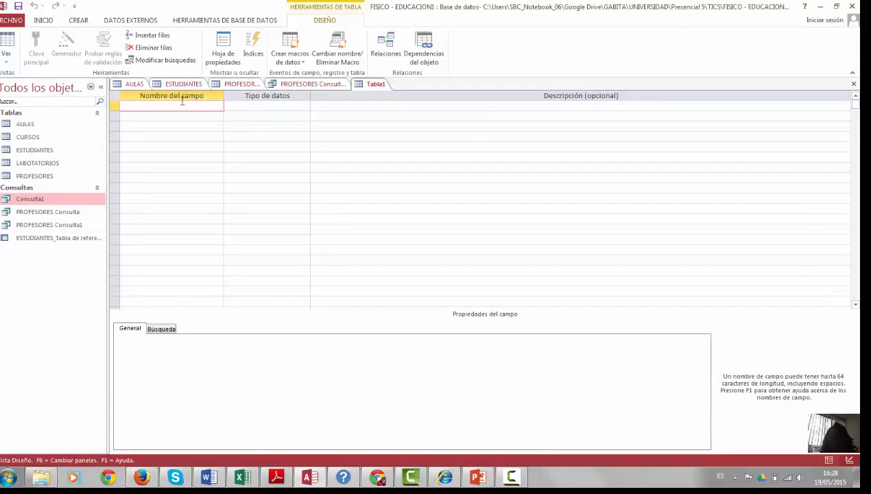
# Open the saved query Consulta1 in Design view
pyautogui.click(42, 201)
pyautogui.rightClick(41, 204)
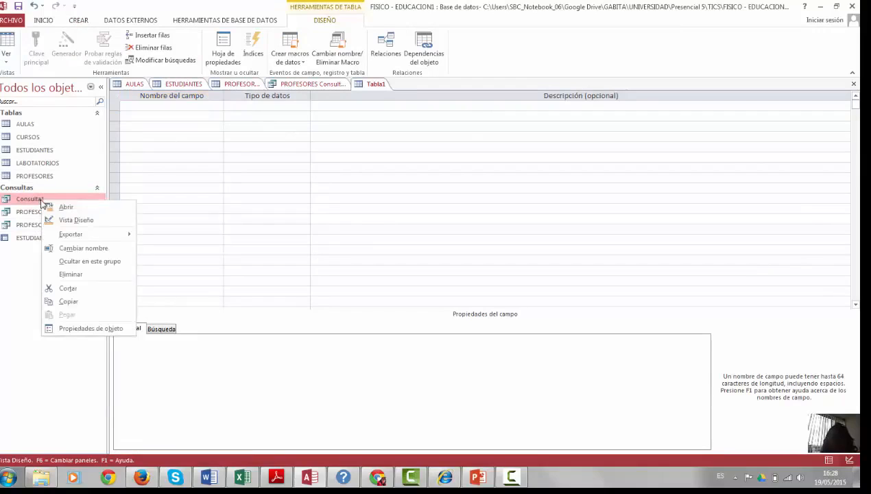
pyautogui.click(75, 220)
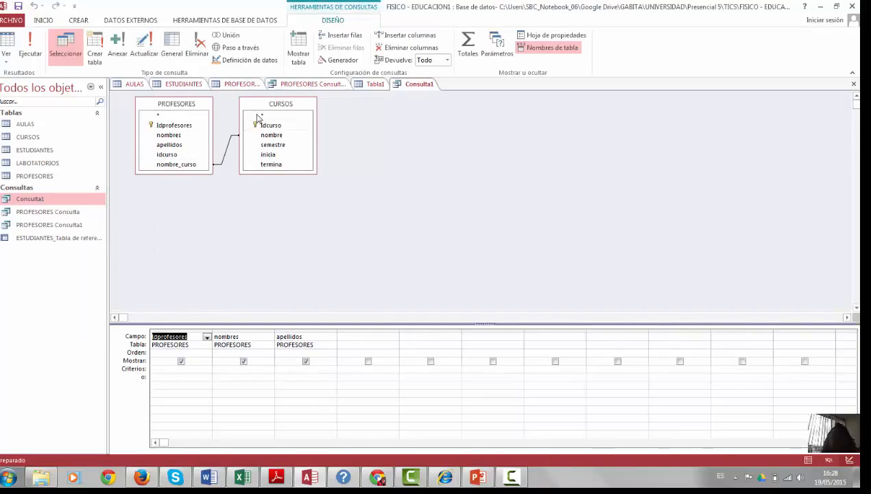
# Examine the fields of the related PROFESORES and CURSOS tables and the Idprofesores, nombres and apellidos columns in Consulta1's design grid
pyautogui.click(273, 167)
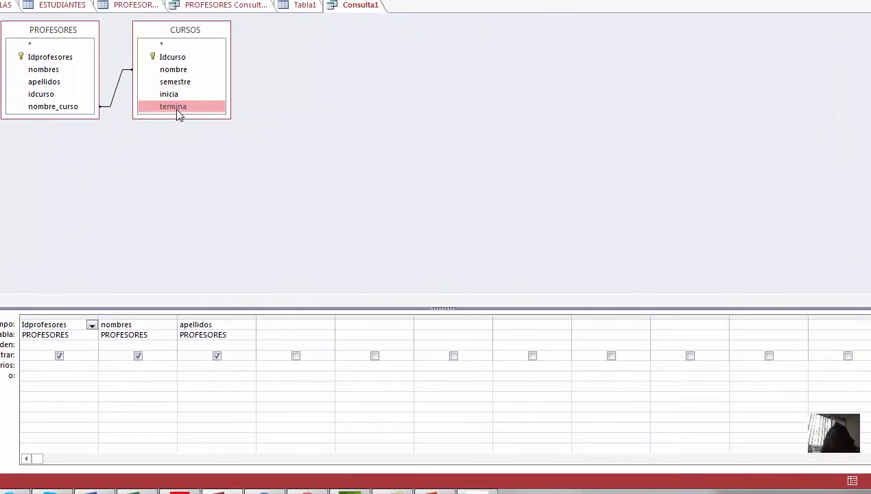
pyautogui.click(174, 59)
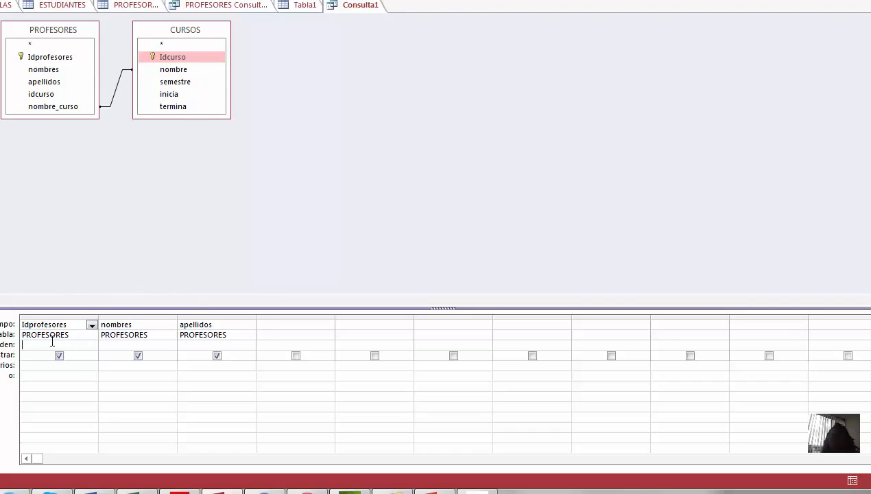
pyautogui.click(149, 336)
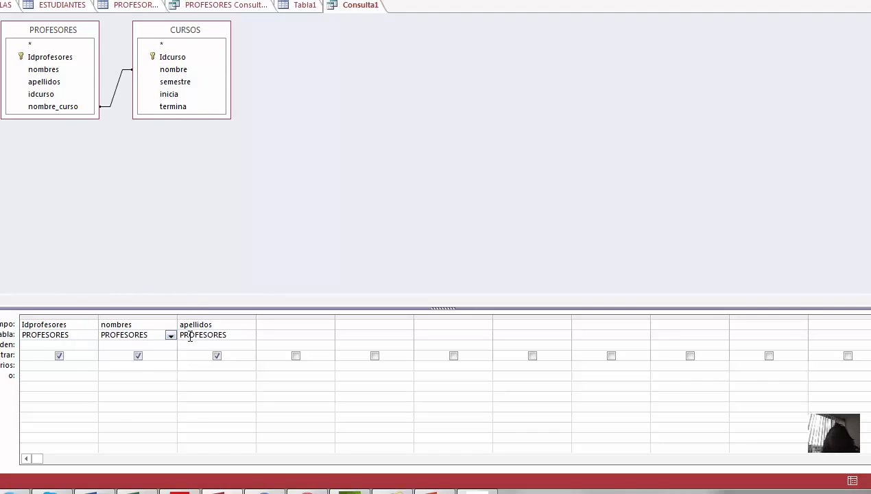
pyautogui.click(190, 335)
pyautogui.click(80, 328)
pyautogui.click(119, 333)
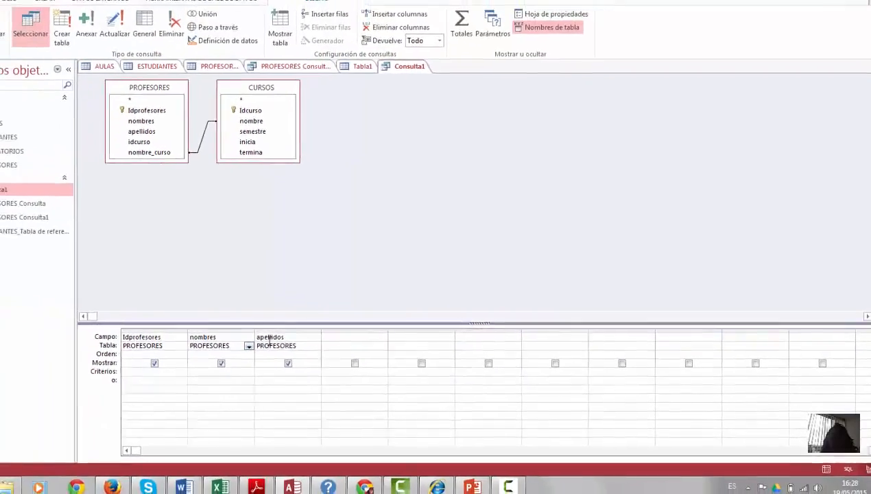
pyautogui.click(200, 336)
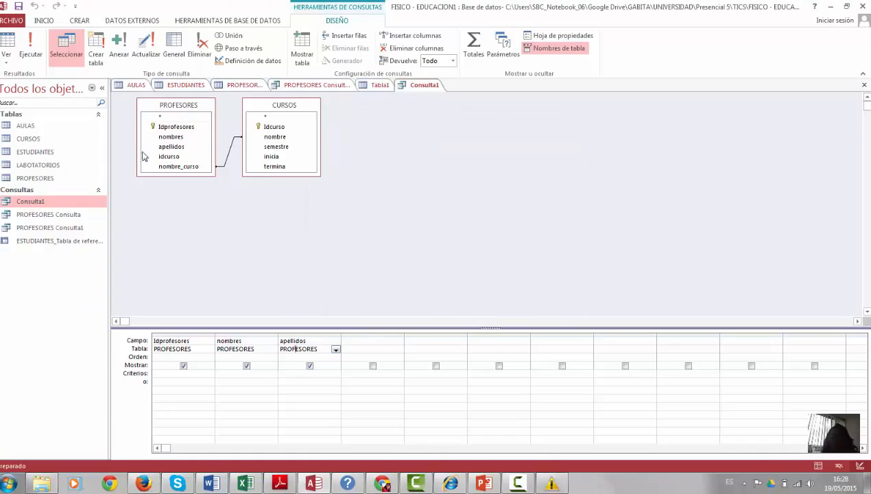
pyautogui.click(185, 127)
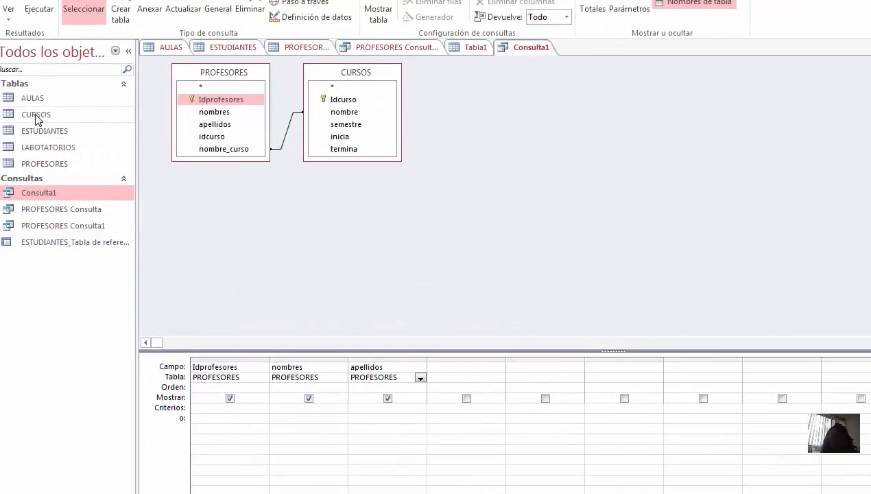
# Open the CURSOS table and display the lookup values offered for Idcurso in the first record
pyautogui.doubleClick(29, 134)
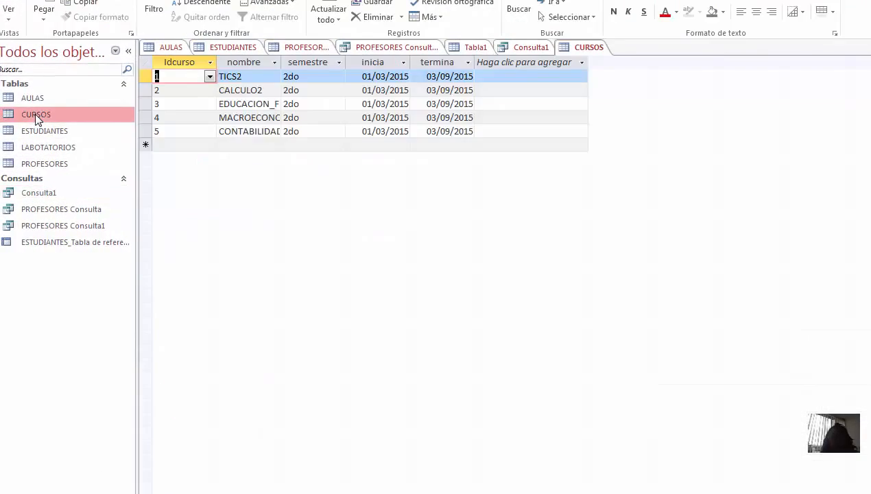
pyautogui.click(209, 76)
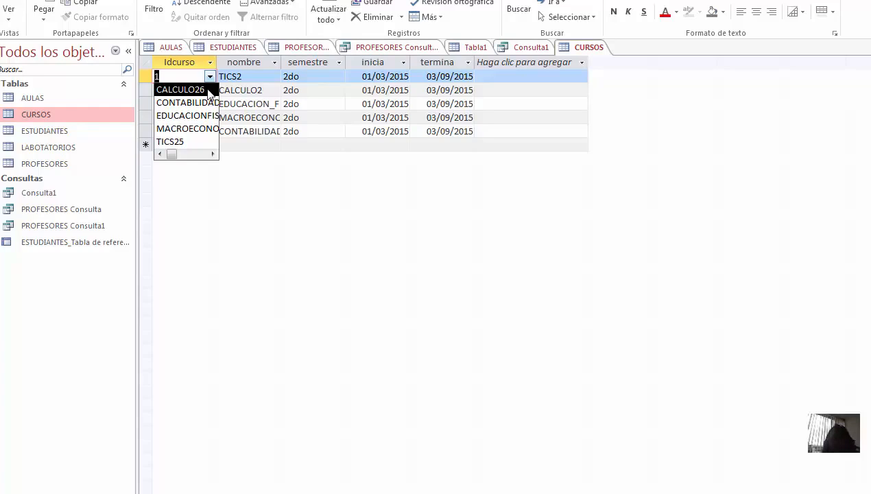
# Check the lookup values offered for Idcurso in the second CURSOS record and close the list without choosing one
pyautogui.click(248, 101)
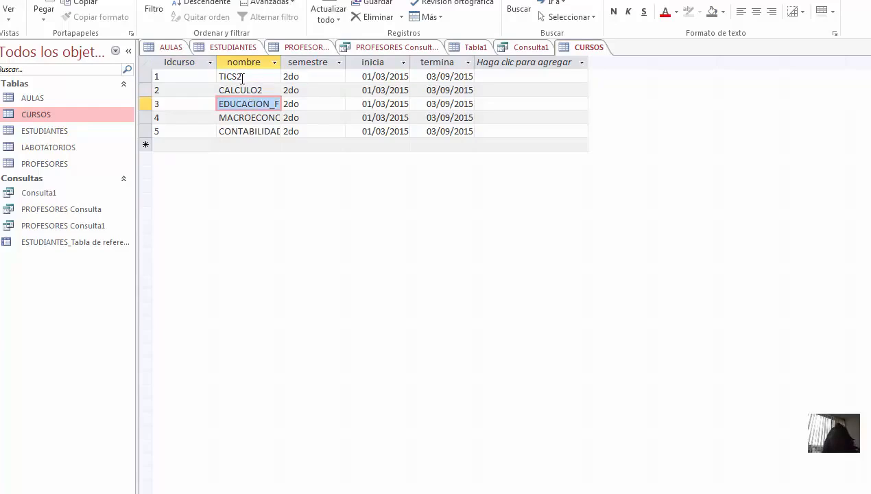
pyautogui.click(242, 77)
pyautogui.click(237, 89)
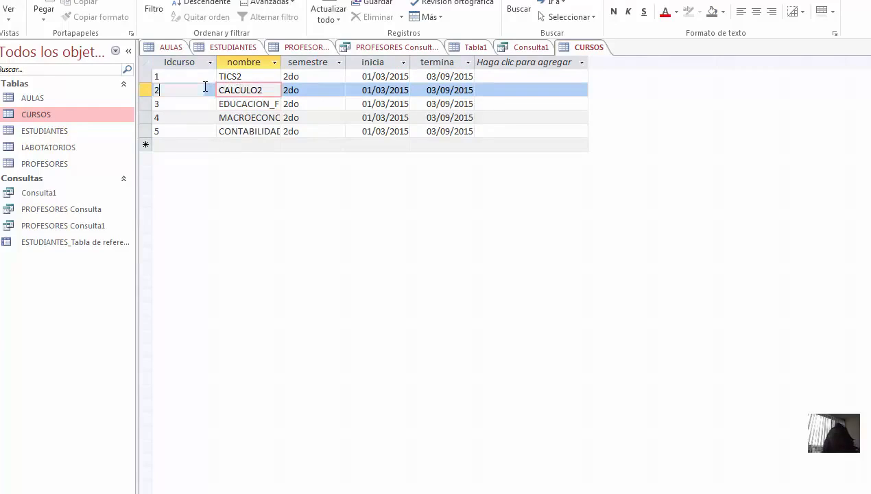
pyautogui.click(212, 91)
pyautogui.click(209, 91)
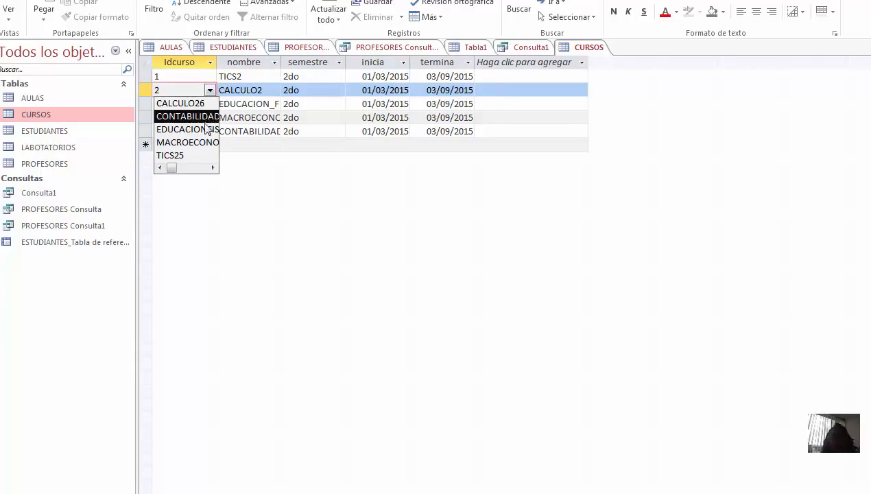
pyautogui.click(254, 103)
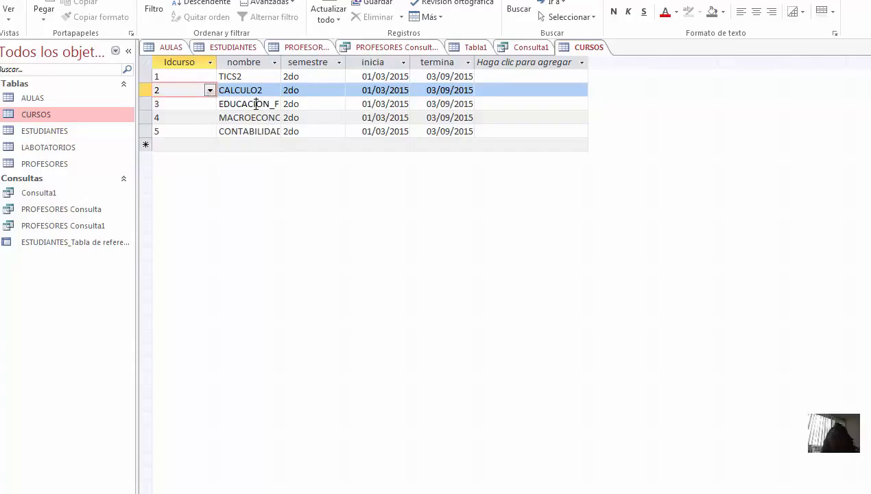
# Inspect the Idcurso column and the lookup values for the first CURSOS record, leaving its value as it is
pyautogui.click(199, 79)
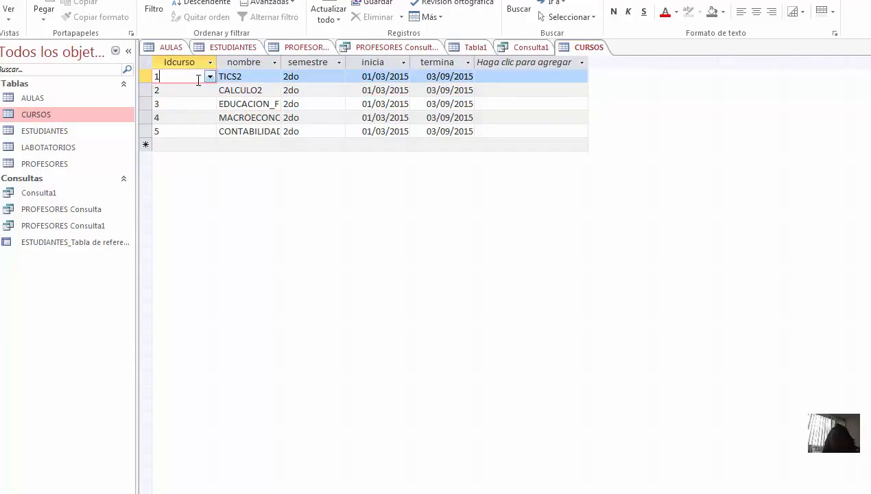
pyautogui.click(209, 63)
pyautogui.press('Escape')
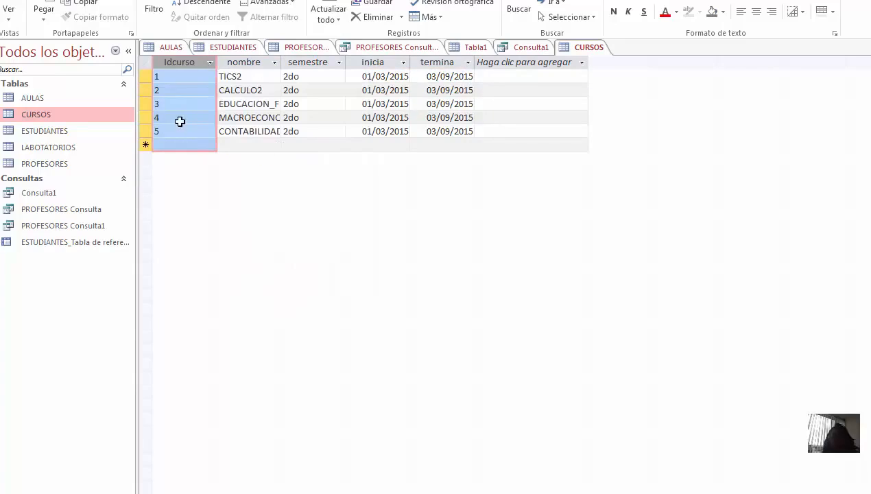
pyautogui.click(201, 75)
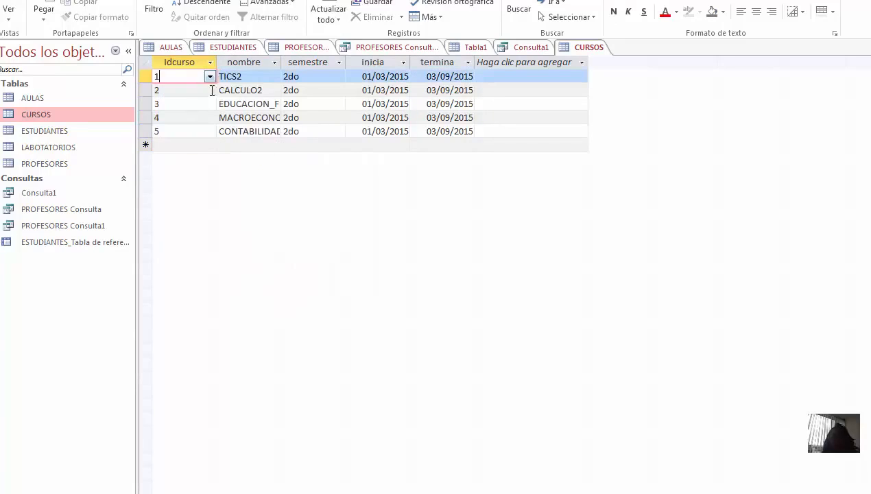
pyautogui.click(210, 76)
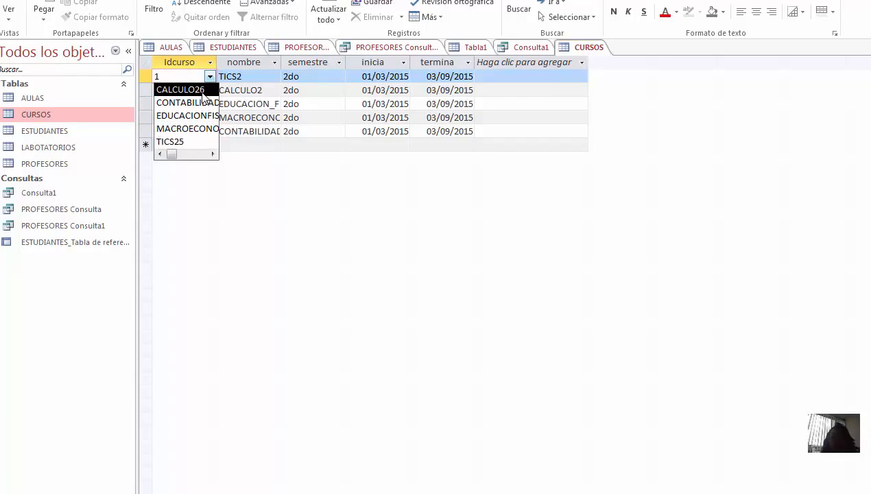
pyautogui.click(284, 169)
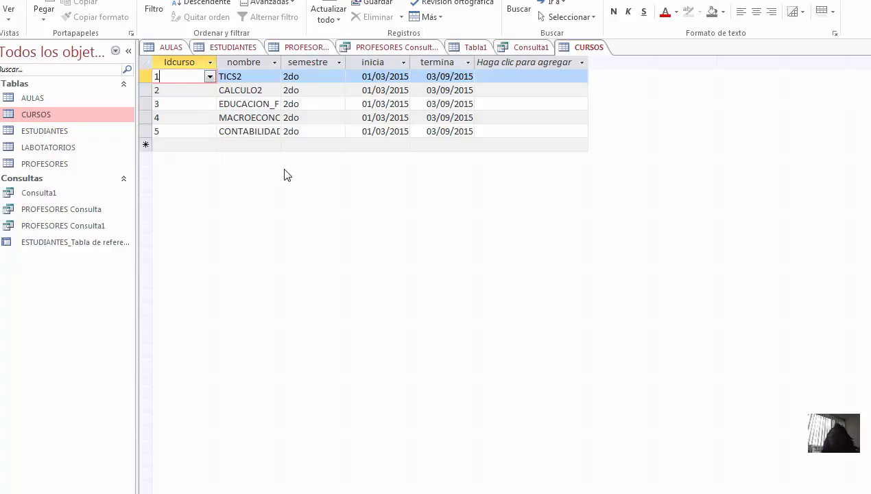
# Look through the open PROFESORES table, PROFESORES Consulta1 query, Tabla1 design and ESTUDIANTES design
pyautogui.click(237, 48)
pyautogui.click(297, 47)
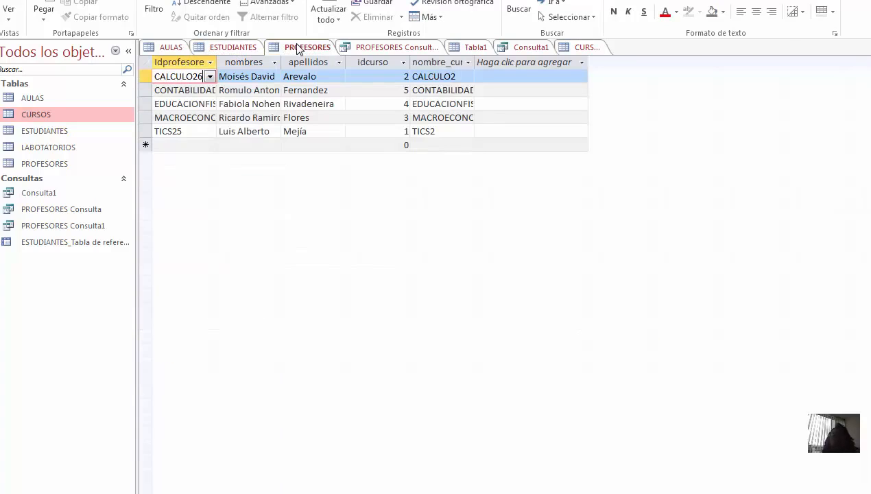
pyautogui.click(371, 48)
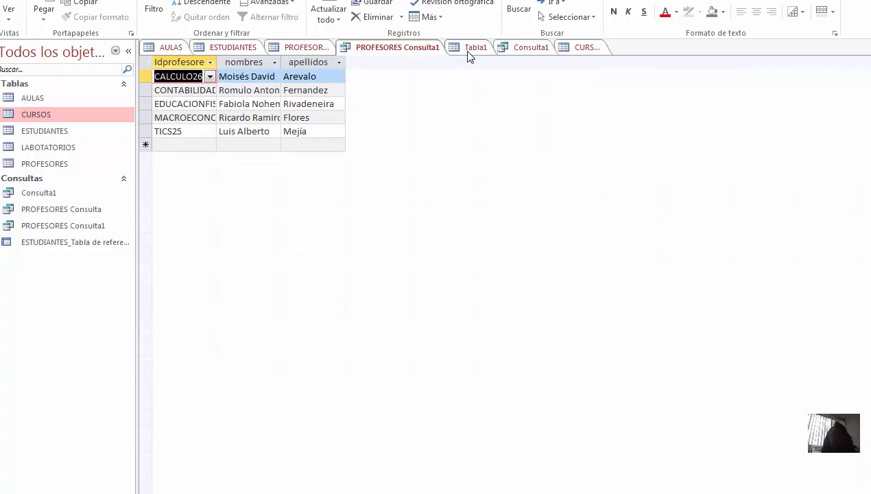
pyautogui.click(464, 48)
pyautogui.click(309, 48)
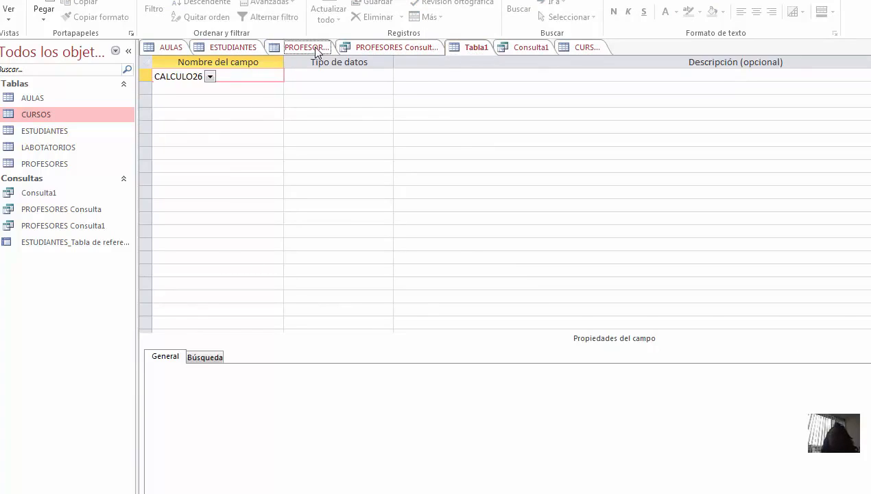
pyautogui.click(231, 48)
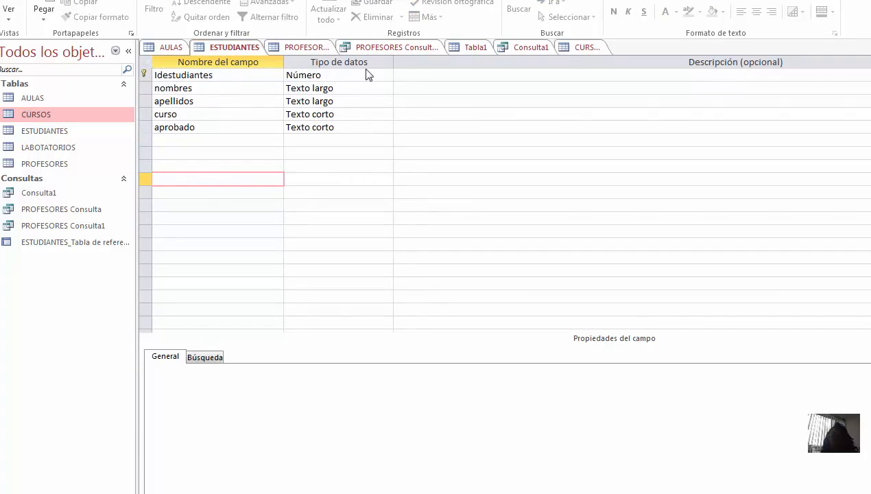
# Show the CURSOS table in Design view and display the lookup properties of the Idcurso field
pyautogui.click(581, 48)
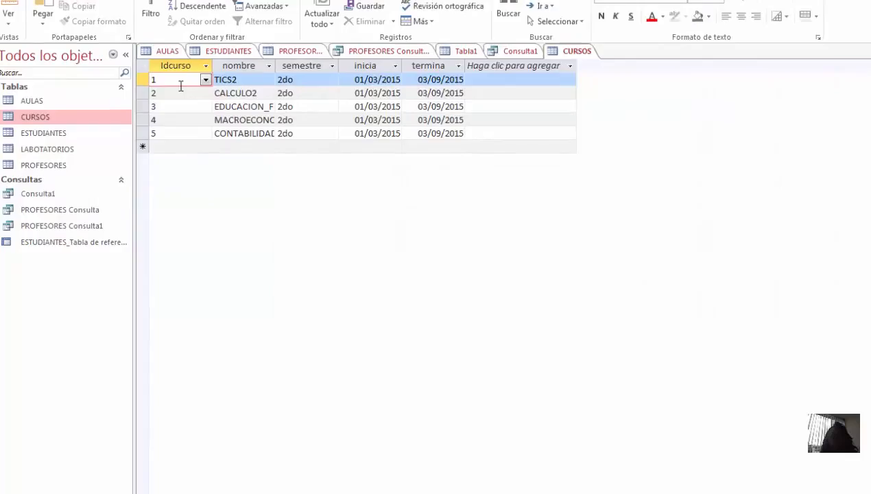
pyautogui.click(8, 38)
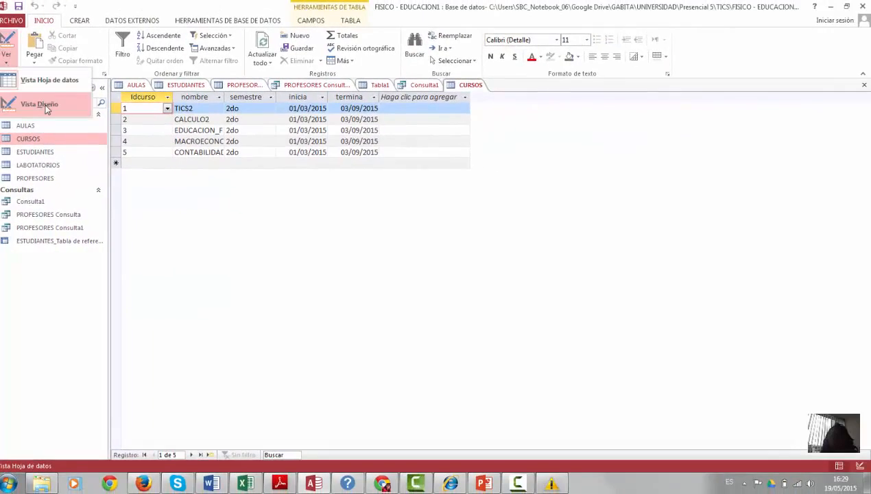
pyautogui.click(49, 92)
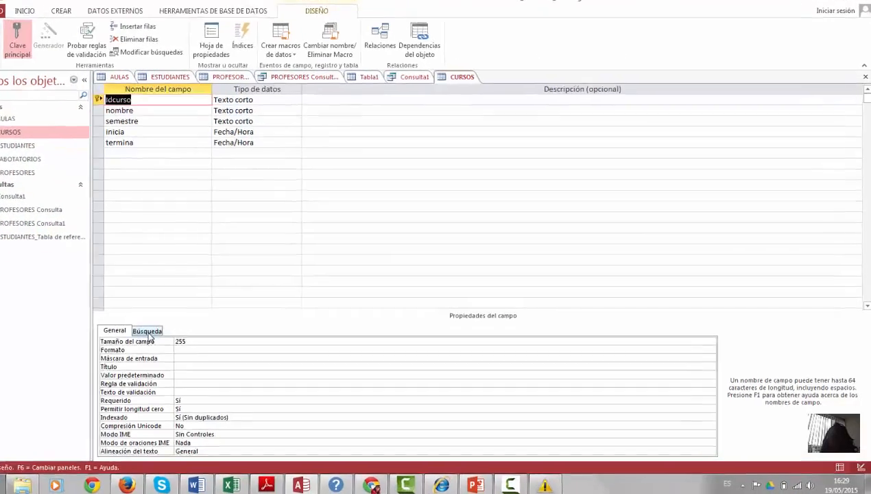
pyautogui.click(165, 334)
pyautogui.click(103, 342)
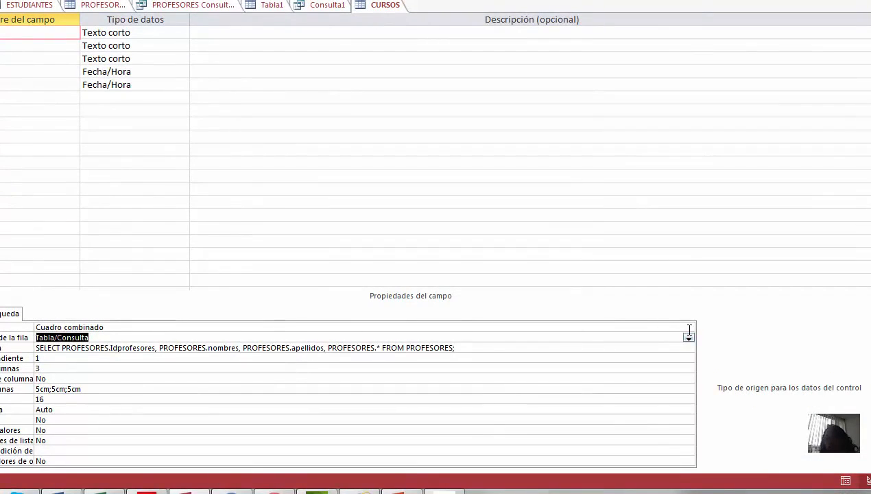
# Review the display control types available for Idcurso, keep Cuadro combinado, and inspect the lookup's row source
pyautogui.click(689, 328)
pyautogui.click(689, 328)
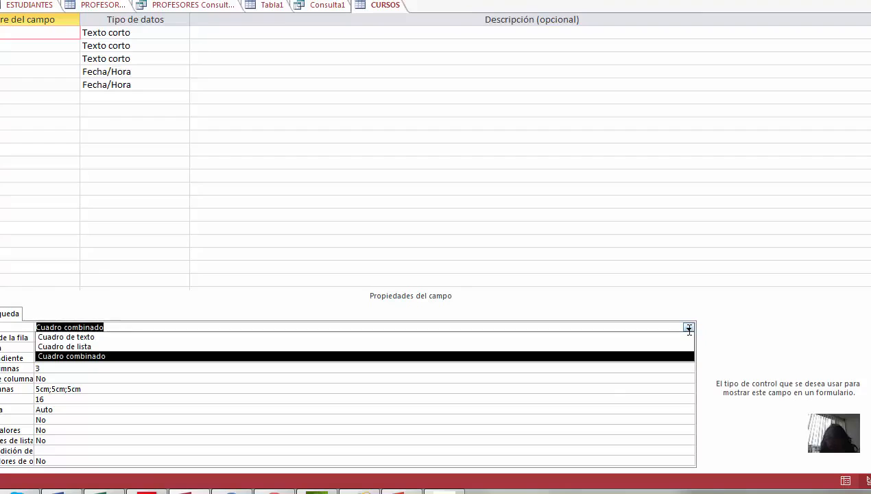
pyautogui.click(160, 357)
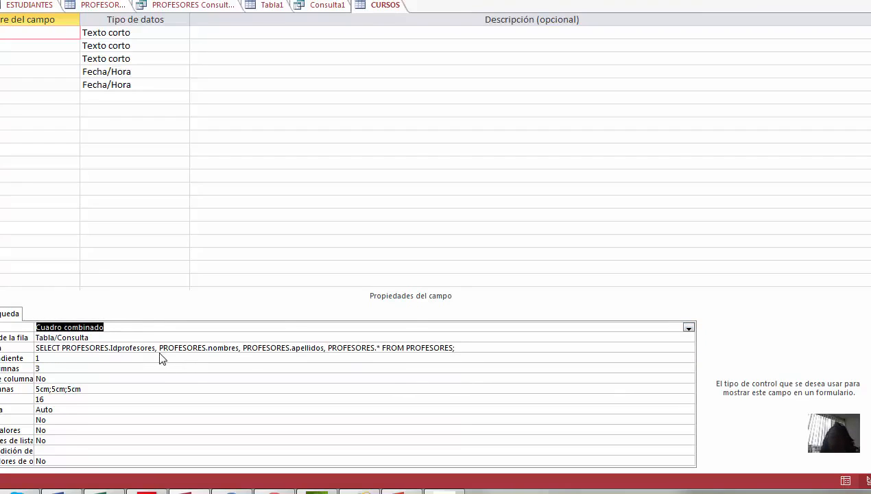
pyautogui.click(111, 348)
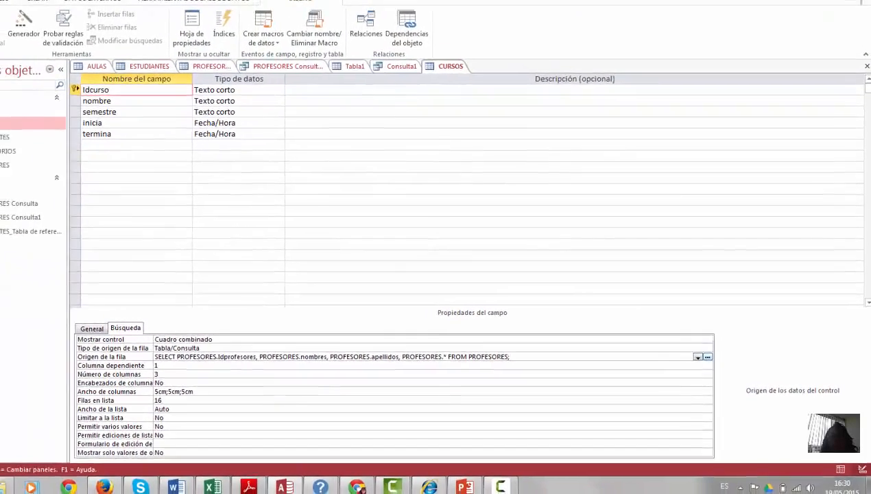
pyautogui.click(5, 59)
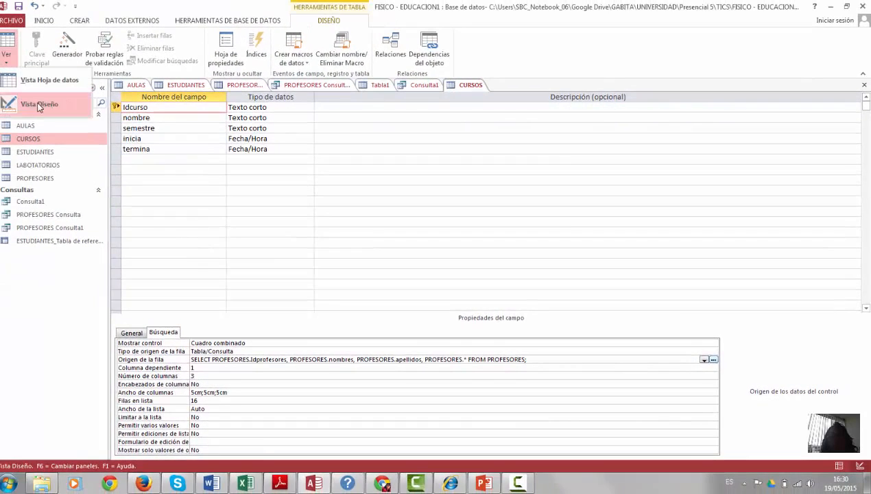
pyautogui.click(39, 24)
pyautogui.click(41, 21)
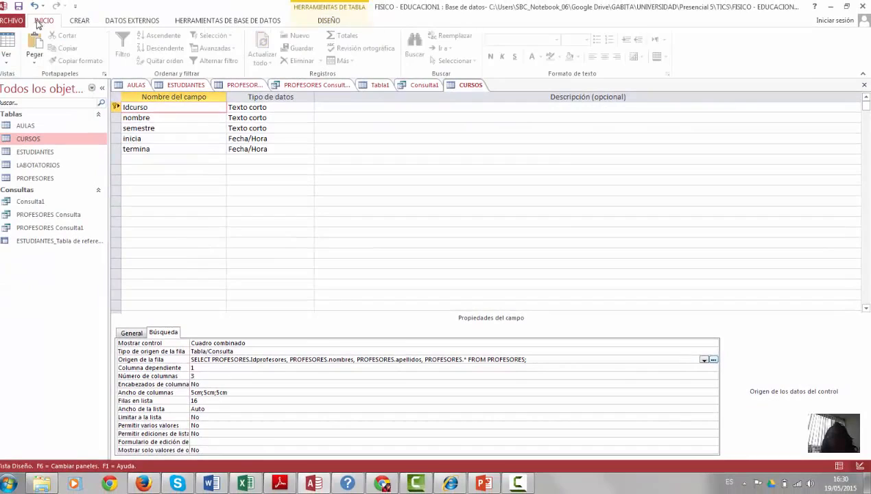
pyautogui.click(7, 60)
# Examine Idcurso's row source, bound column, number of columns, column widths and source-values-only lookup properties
pyautogui.click(245, 361)
pyautogui.click(219, 370)
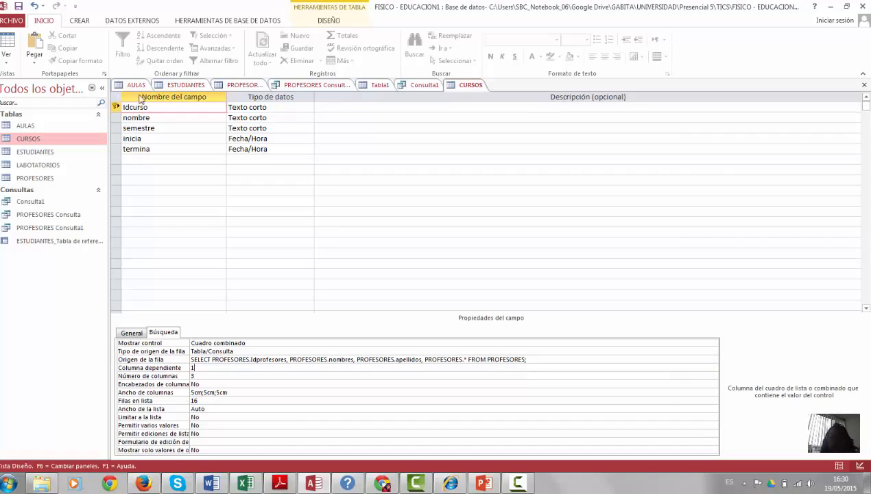
pyautogui.click(206, 362)
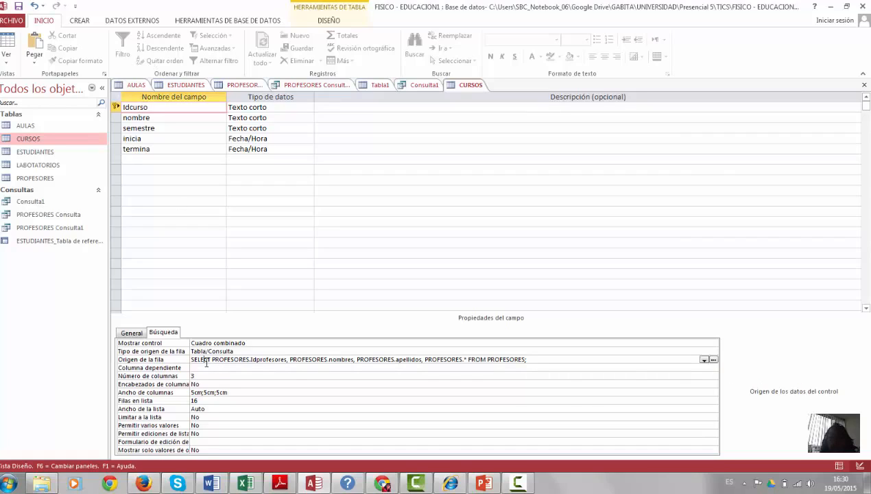
pyautogui.click(207, 375)
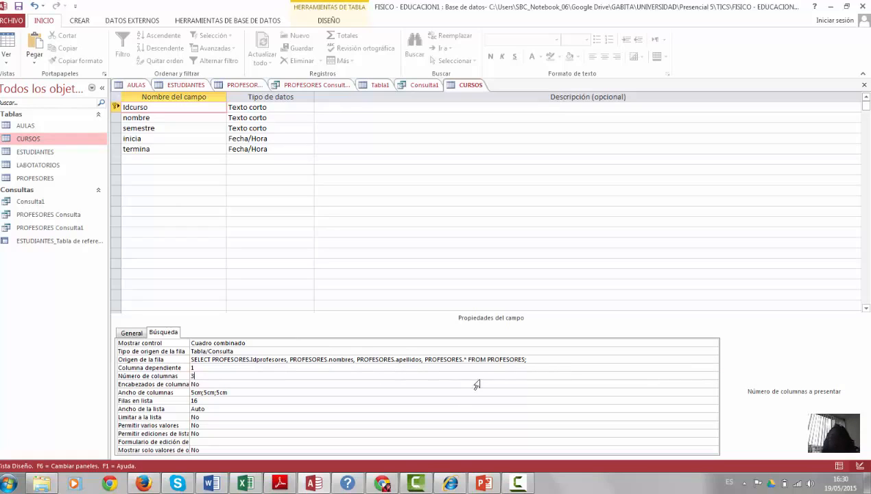
pyautogui.click(242, 449)
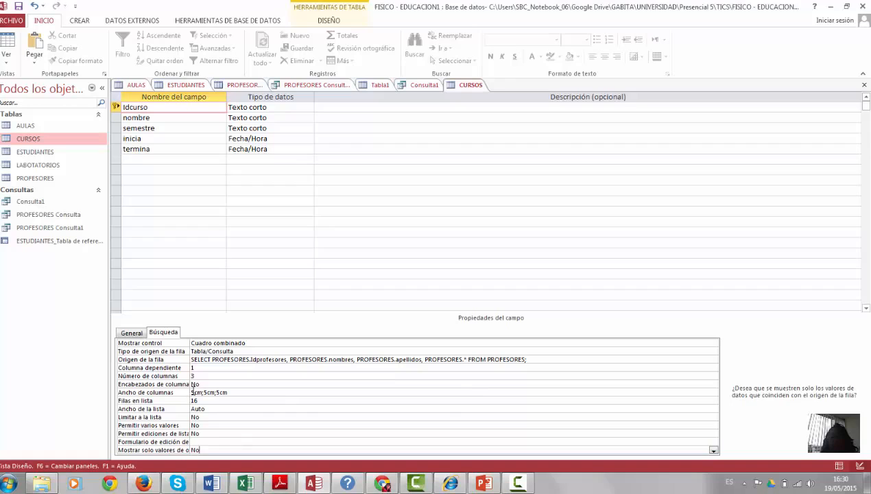
pyautogui.click(202, 377)
pyautogui.click(230, 392)
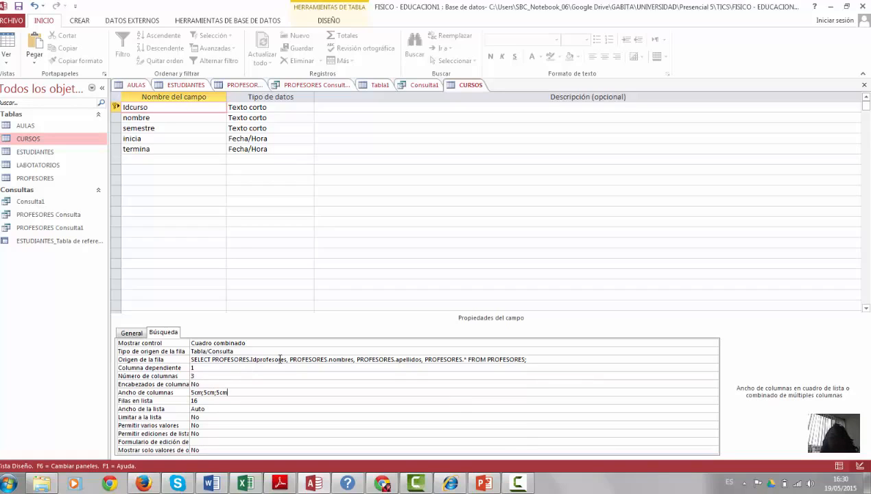
# Set the Idcurso lookup's Filas en lista property to 25 and save the CURSOS table
pyautogui.click(204, 401)
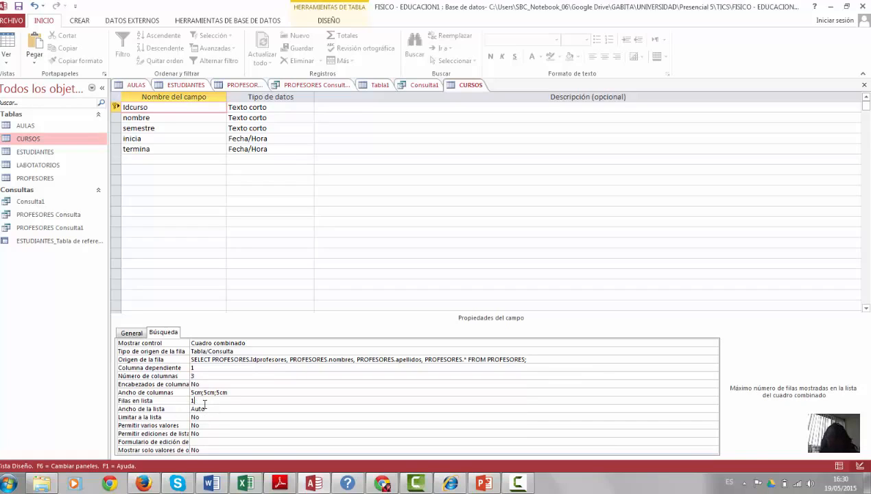
pyautogui.write('255')
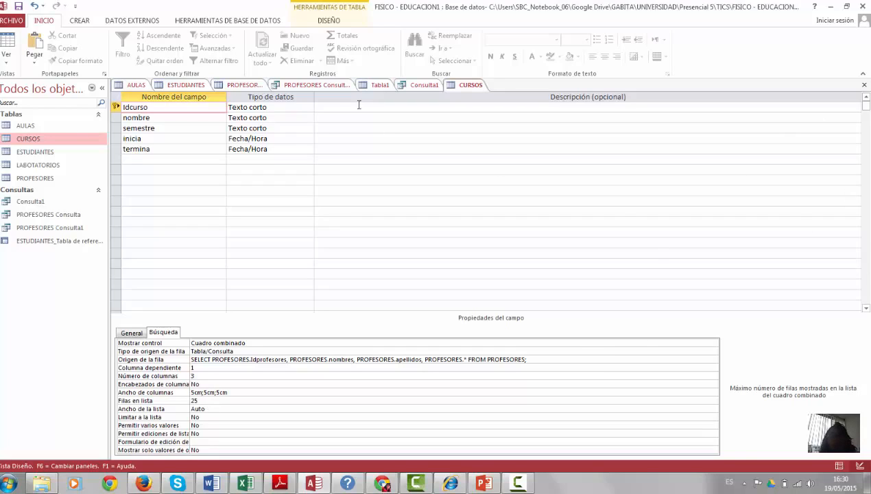
pyautogui.click(18, 7)
# Return CURSOS to Datasheet view and look through all columns of the first record's Idcurso lookup list
pyautogui.click(8, 57)
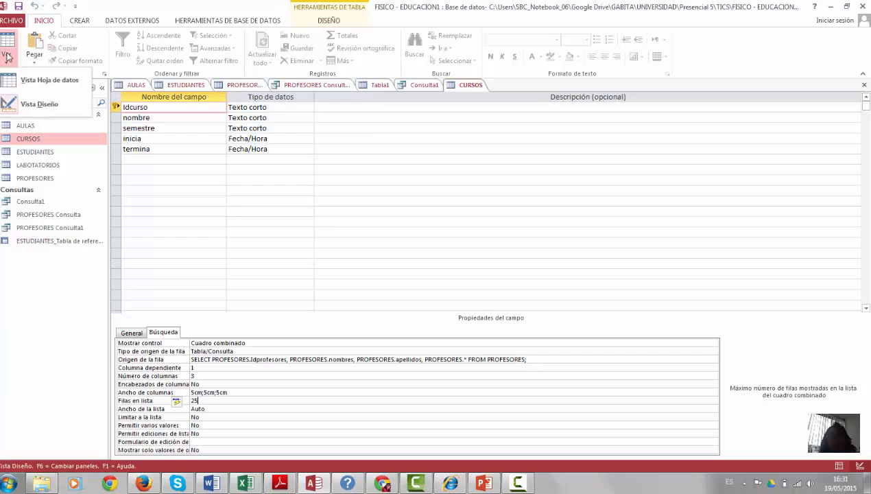
pyautogui.click(50, 81)
pyautogui.click(167, 109)
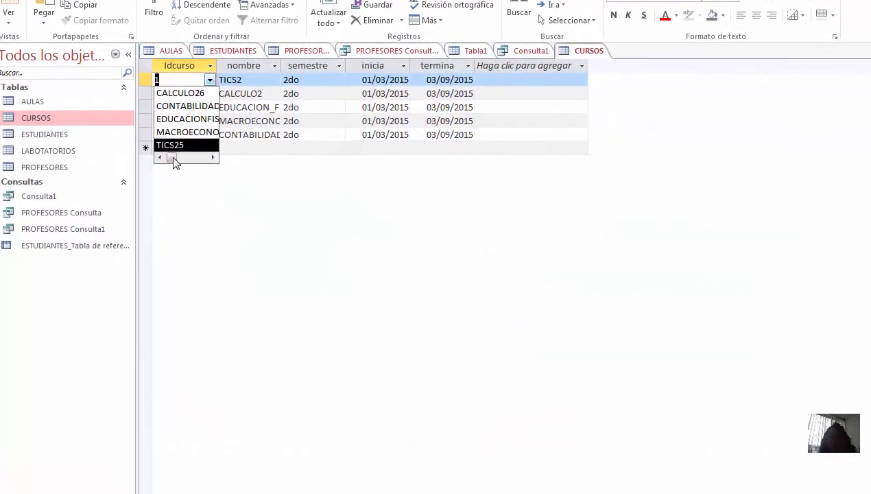
pyautogui.moveTo(175, 161); pyautogui.dragTo(120, 146)
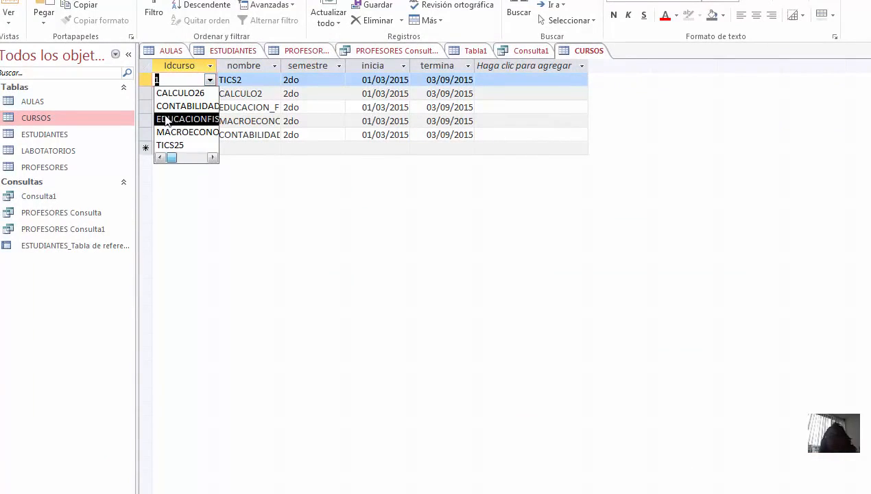
pyautogui.moveTo(176, 158); pyautogui.dragTo(226, 156)
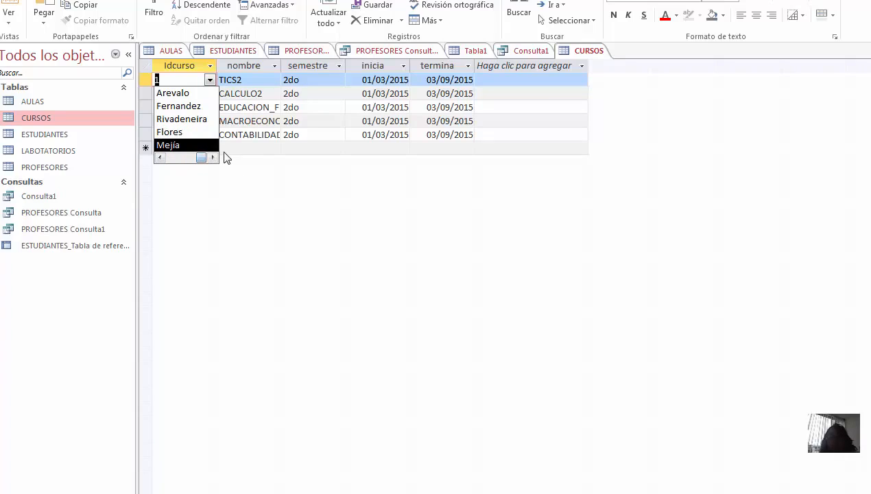
pyautogui.click(261, 194)
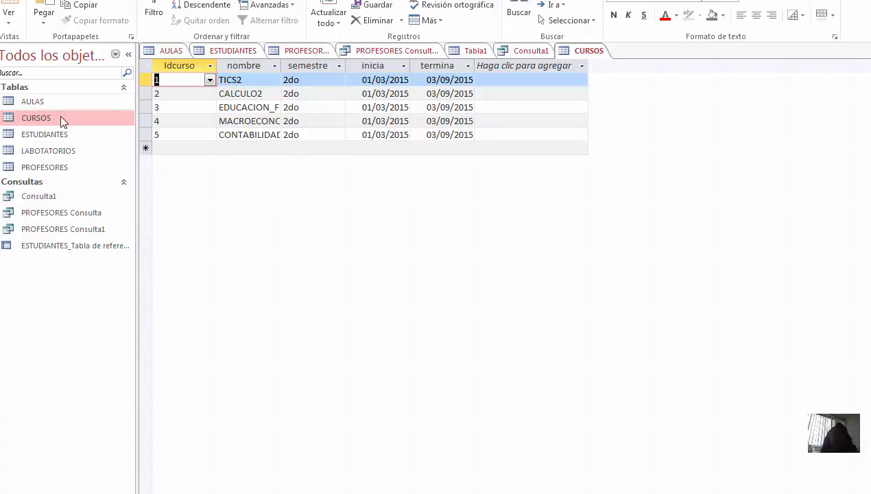
# Show the ESTUDIANTES table in Datasheet view
pyautogui.click(66, 141)
pyautogui.click(233, 51)
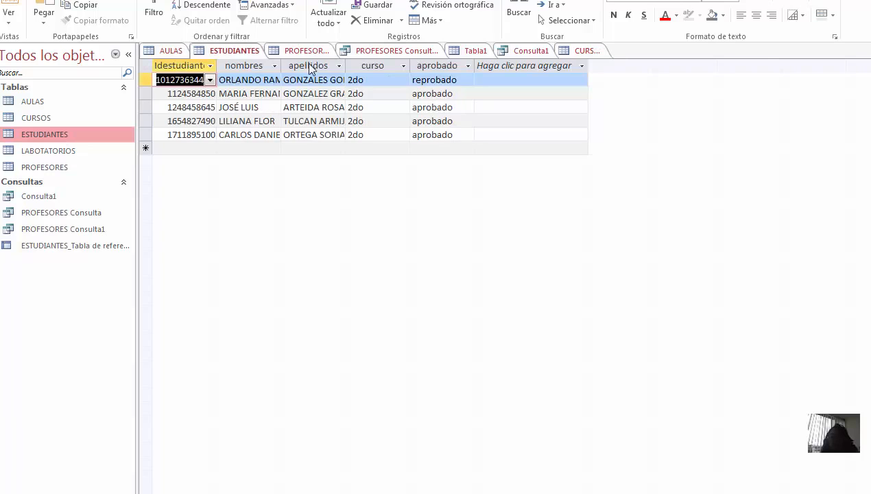
# In ESTUDIANTES' Design view, set the nombres field's Formato property to >, then save the table and return to Datasheet view
pyautogui.click(8, 18)
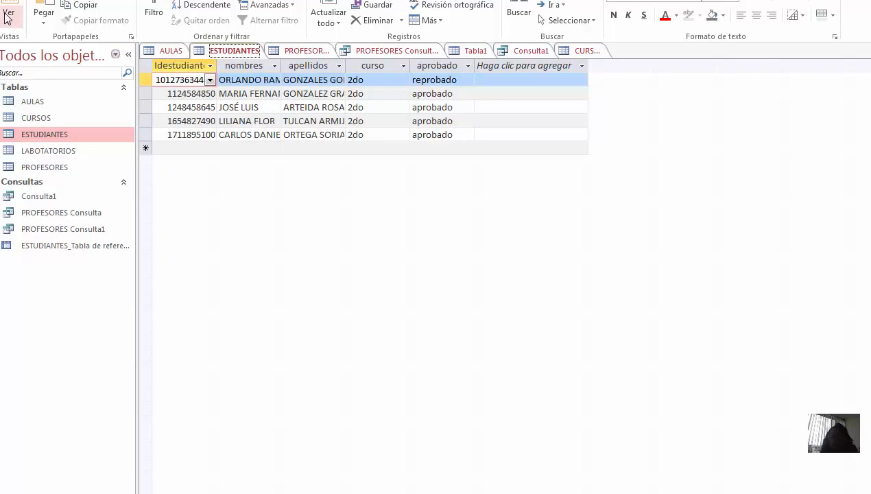
pyautogui.click(41, 72)
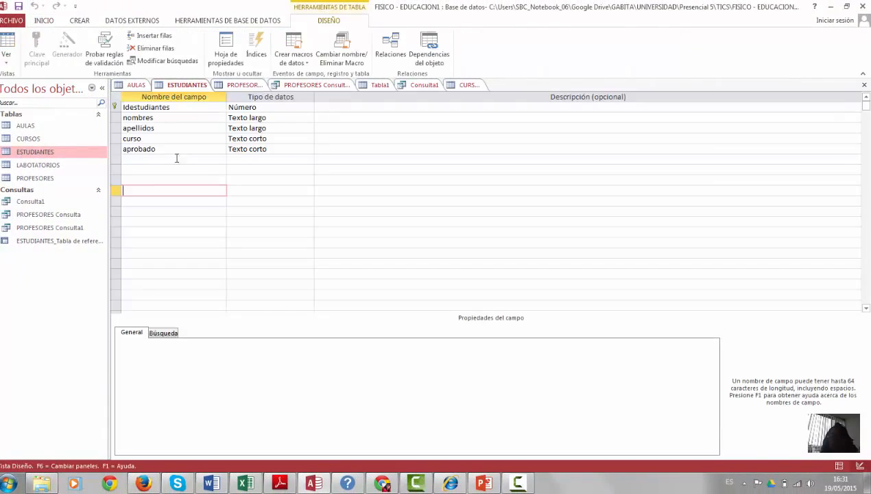
pyautogui.click(178, 117)
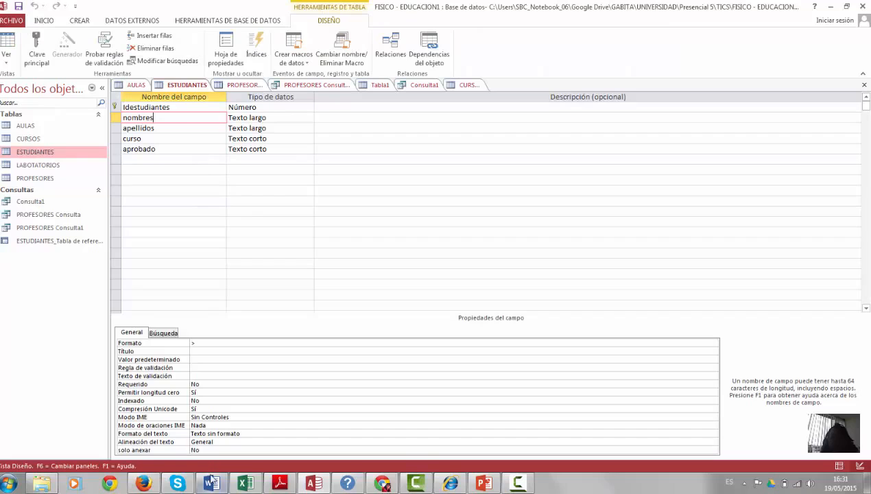
pyautogui.click(175, 343)
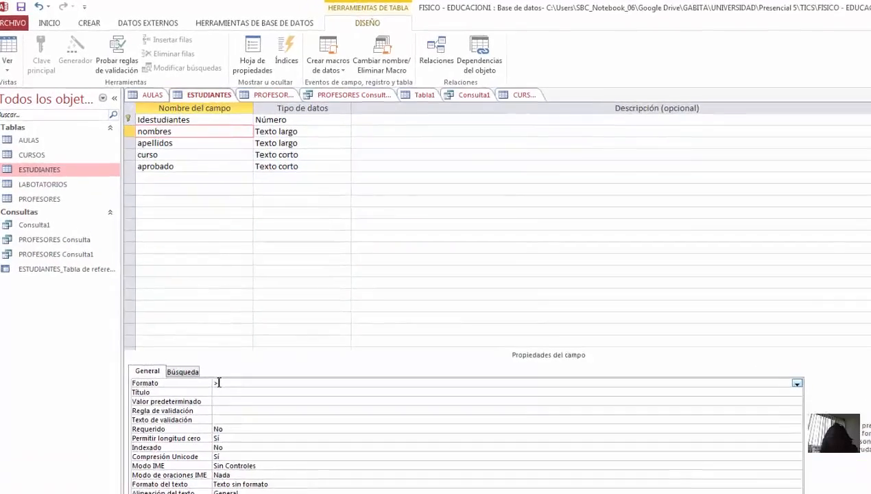
pyautogui.write('>')
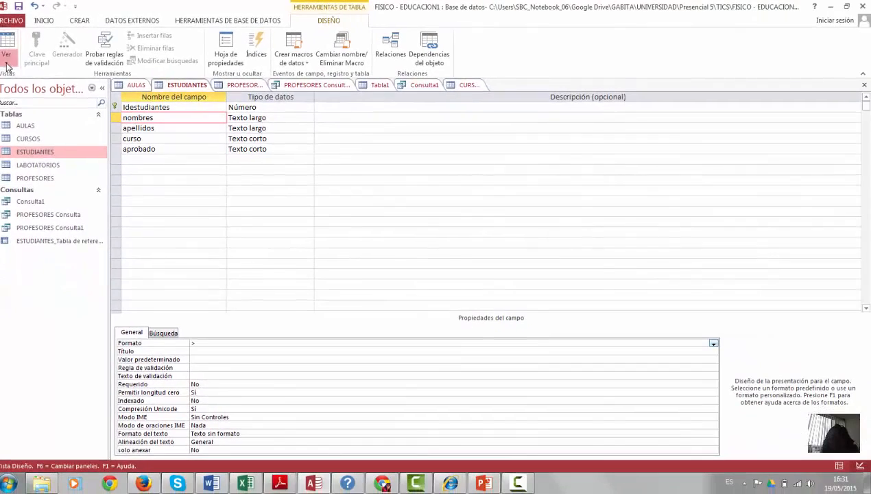
pyautogui.click(8, 74)
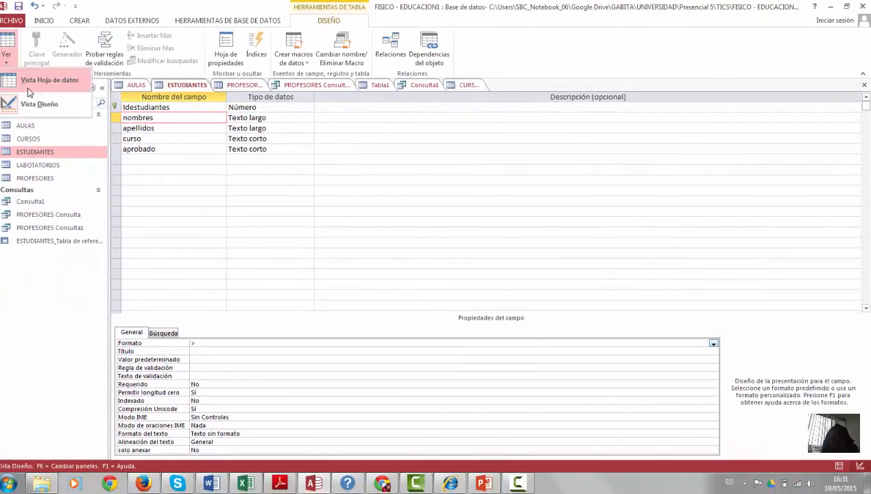
pyautogui.click(39, 80)
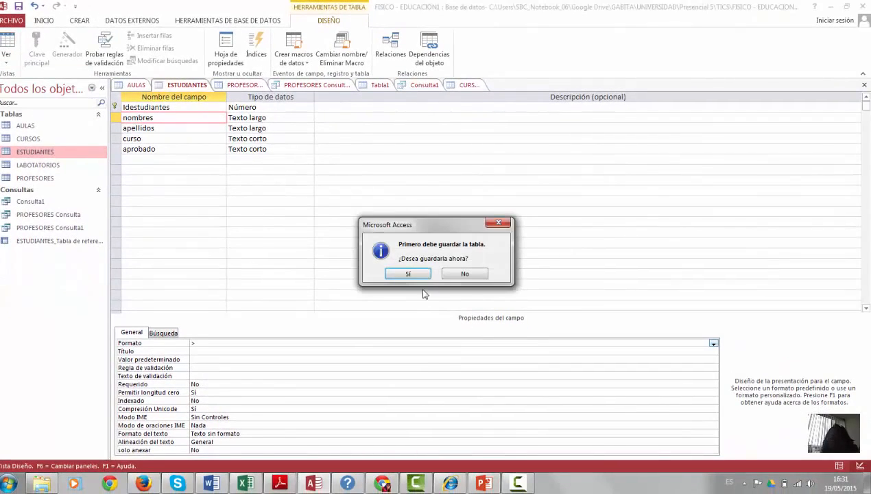
pyautogui.click(407, 273)
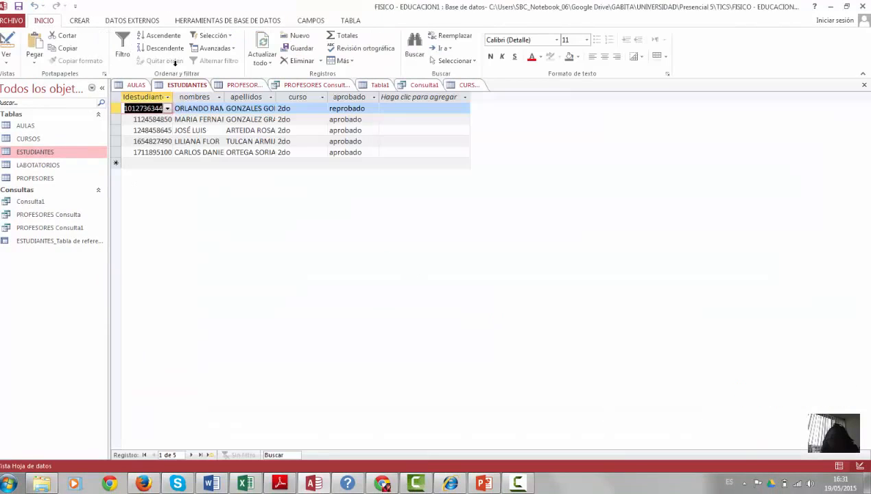
# Inspect how the nombres and apellidos text is stored by entering the cells of the ESTUDIANTES records
pyautogui.click(199, 108)
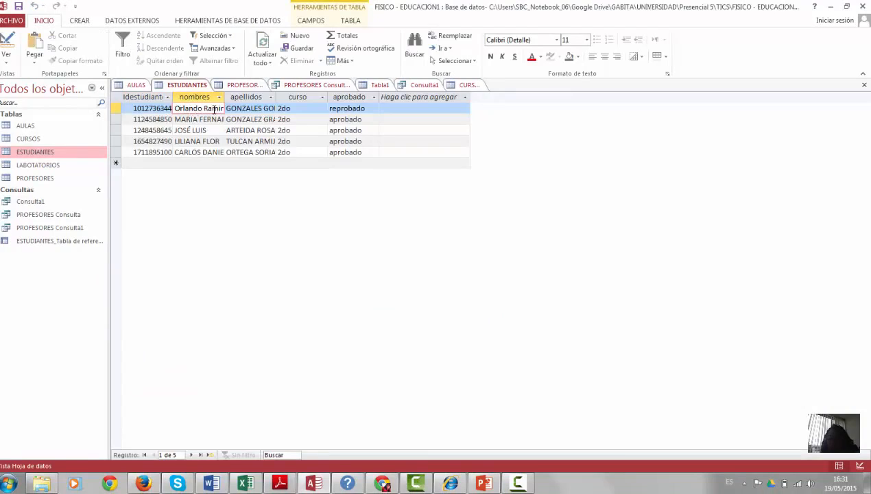
pyautogui.click(216, 119)
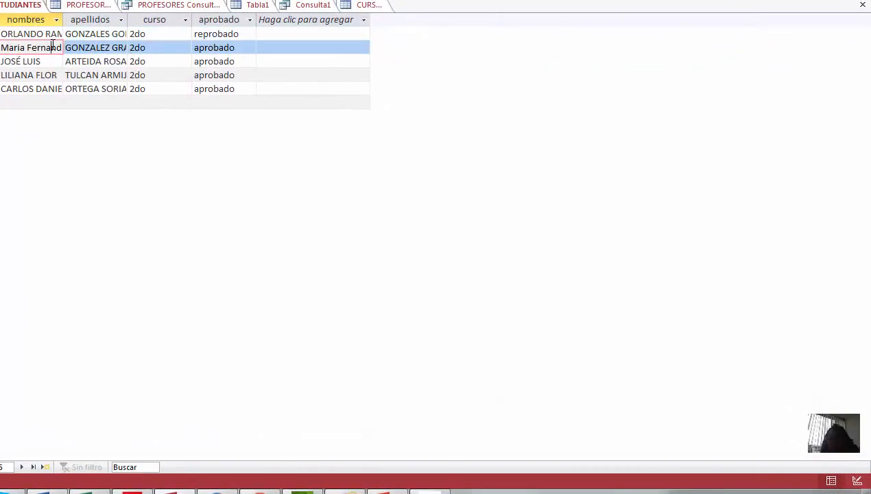
pyautogui.press('Down')
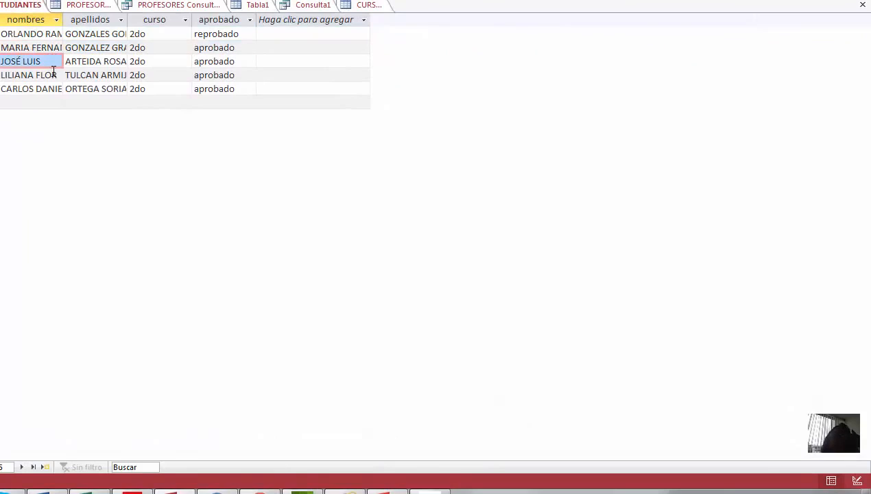
pyautogui.click(54, 75)
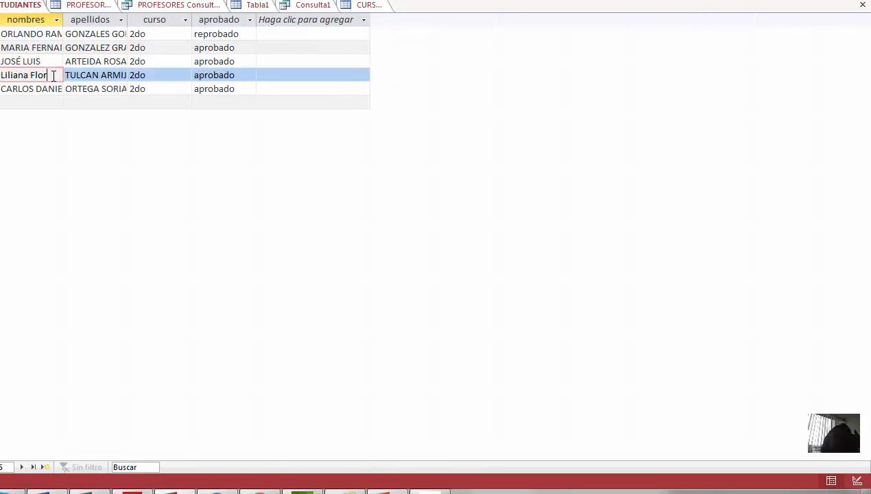
pyautogui.click(55, 88)
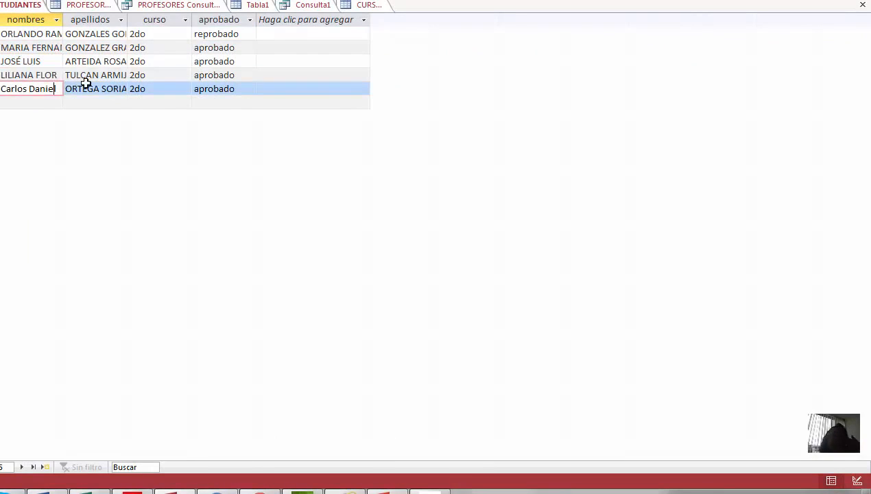
pyautogui.click(82, 86)
pyautogui.click(84, 75)
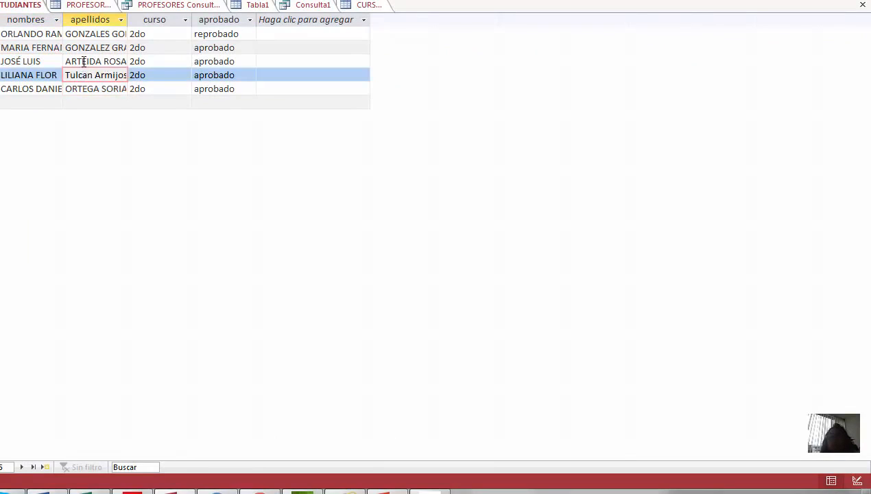
pyautogui.click(82, 61)
pyautogui.click(80, 39)
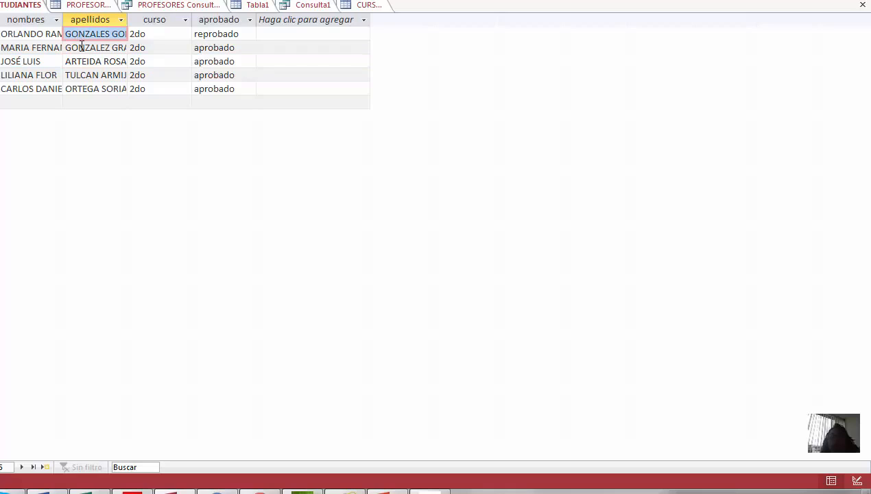
pyautogui.click(83, 46)
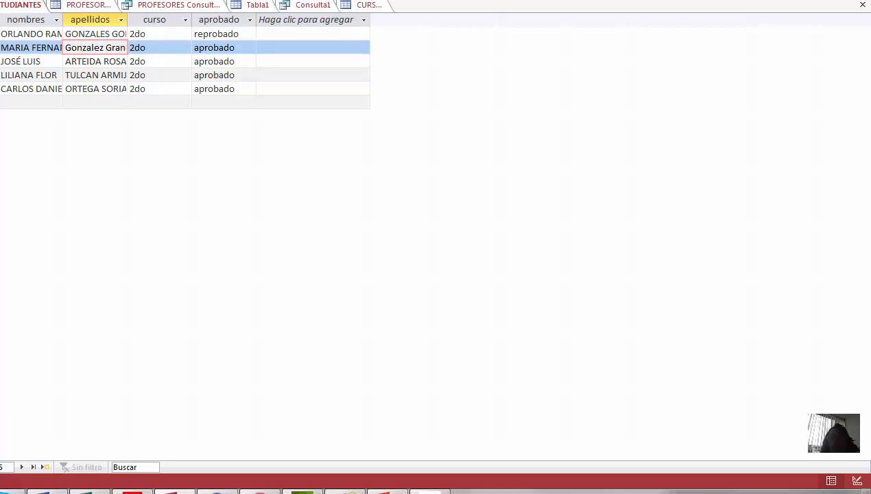
# Clear the nombres field's Formato property in Design view, save ESTUDIANTES and return to Datasheet view
pyautogui.click(7, 42)
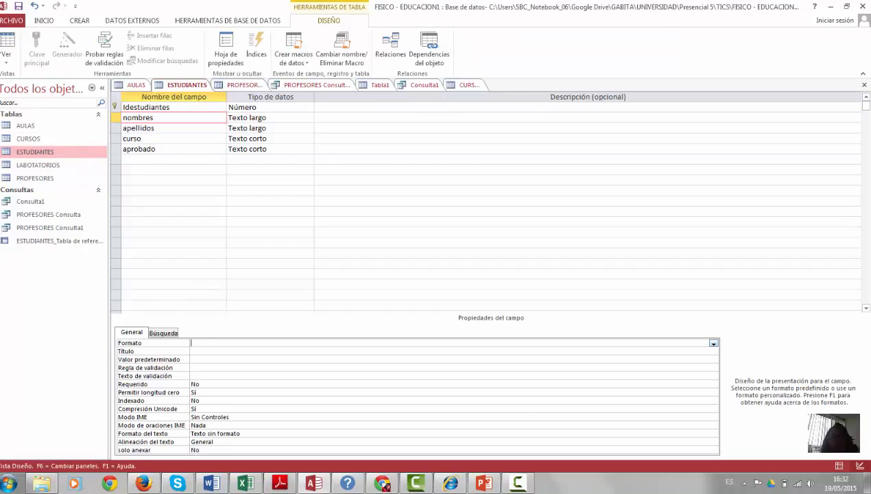
pyautogui.click(19, 6)
pyautogui.click(5, 56)
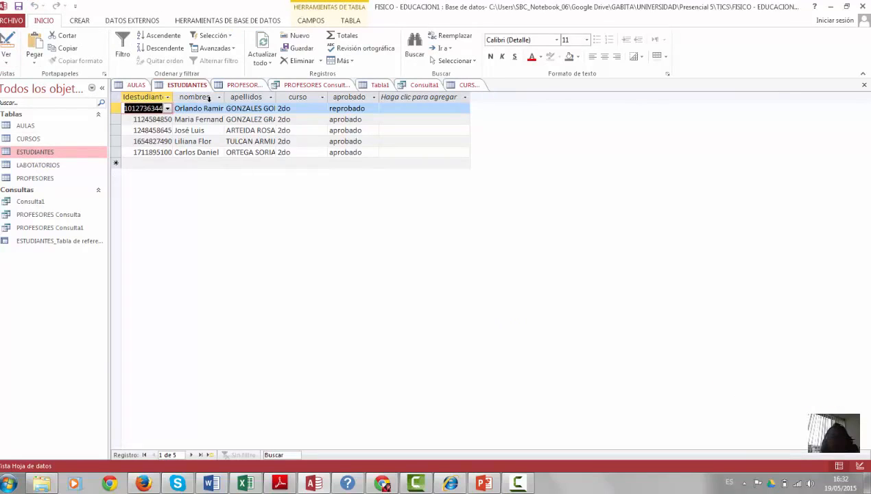
# Check the nombres cells of all ESTUDIANTES records and select the apellidos column for comparison
pyautogui.click(210, 111)
pyautogui.click(206, 118)
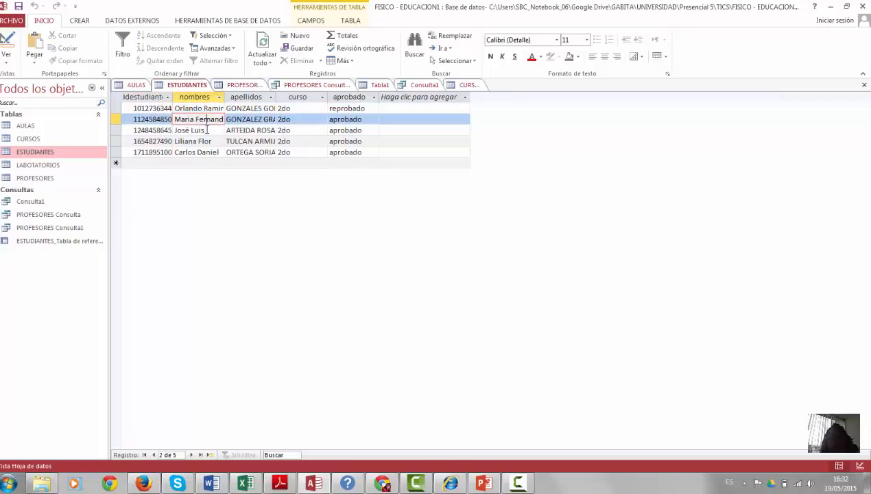
pyautogui.click(207, 130)
pyautogui.click(211, 142)
pyautogui.click(210, 151)
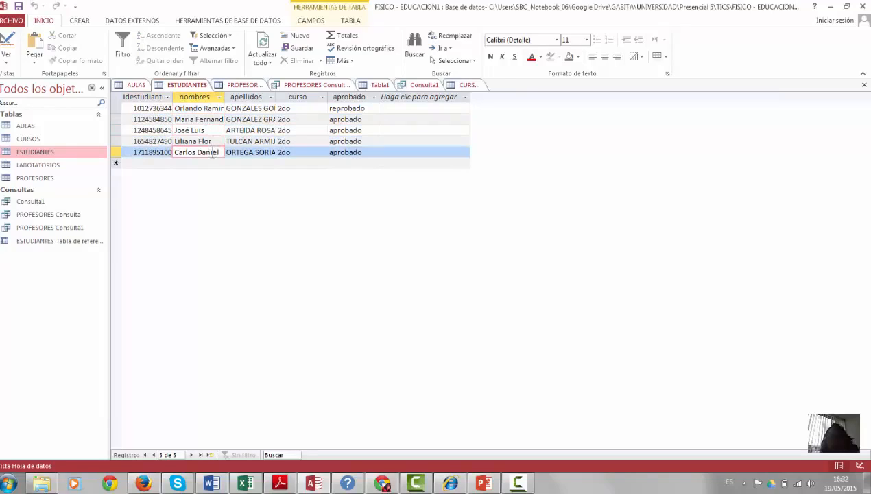
pyautogui.click(235, 97)
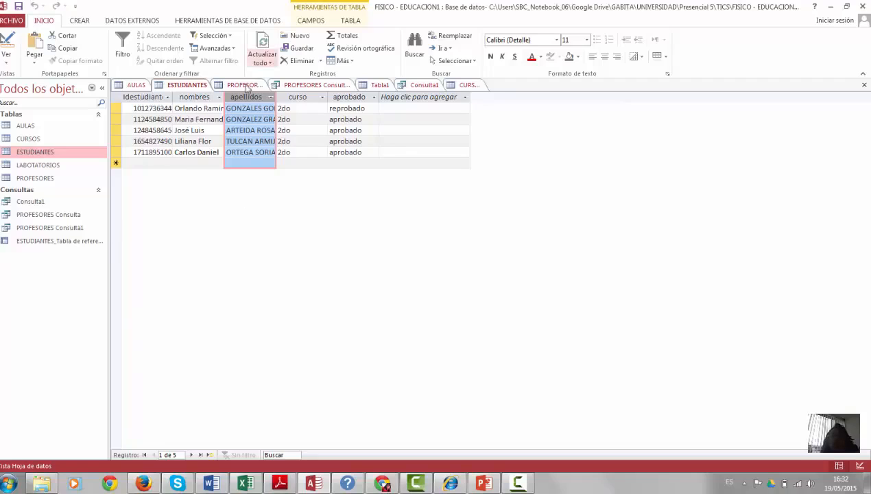
# Show the PROFESORES table and open it in Design view in read-only mode
pyautogui.click(234, 84)
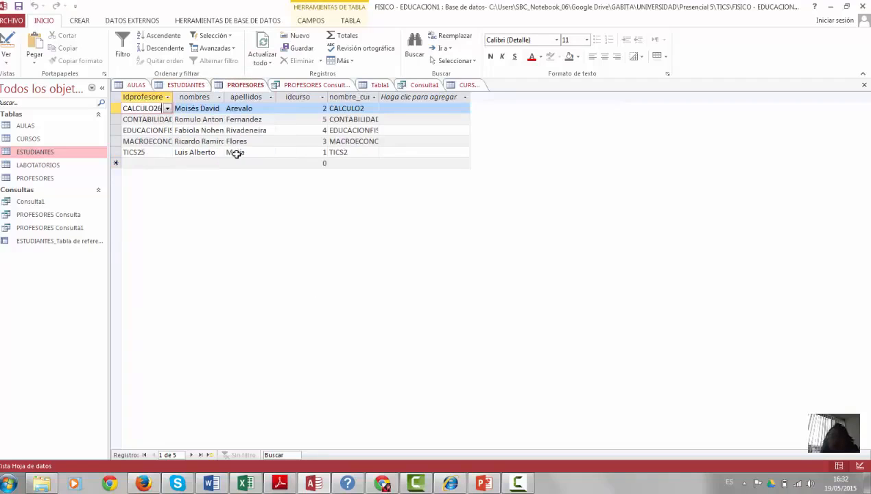
pyautogui.click(208, 137)
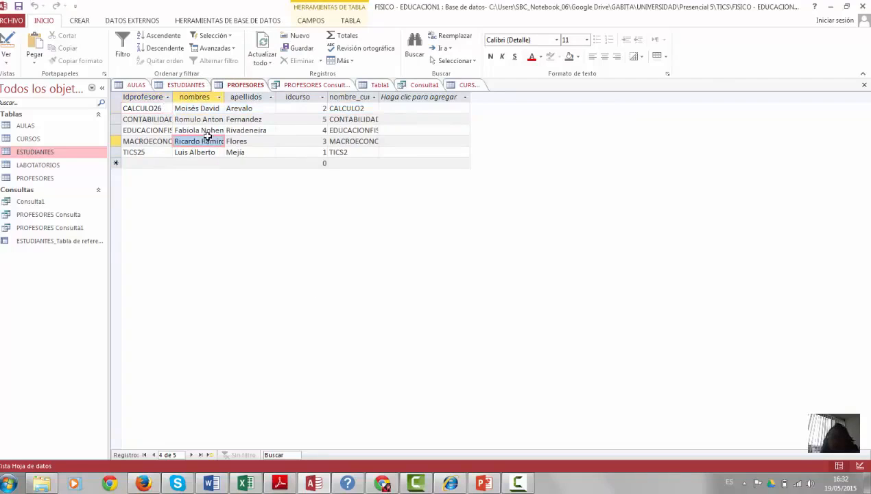
pyautogui.click(7, 58)
pyautogui.click(48, 106)
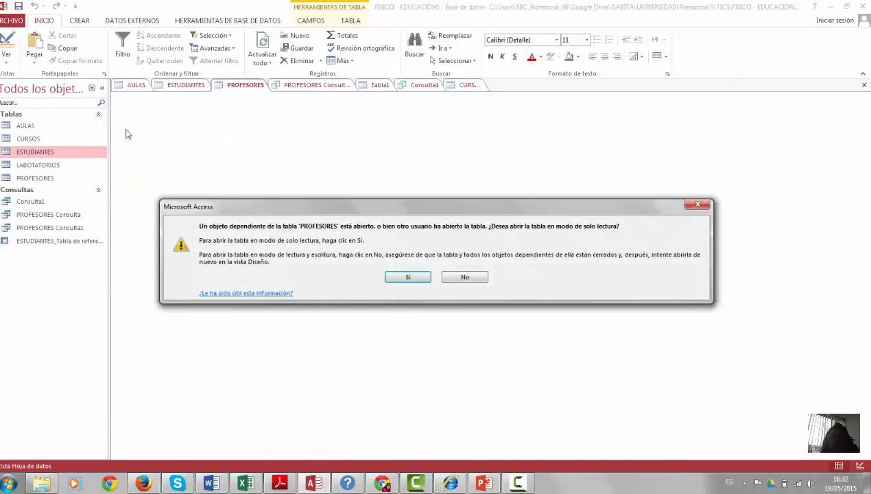
pyautogui.click(403, 281)
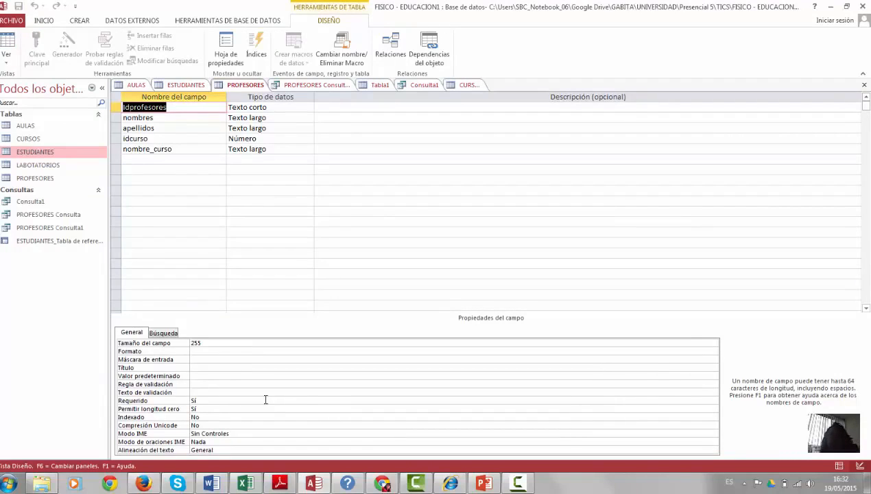
# Examine Idprofesores' general properties for field size, required entry, zero-length strings and indexing
pyautogui.click(133, 333)
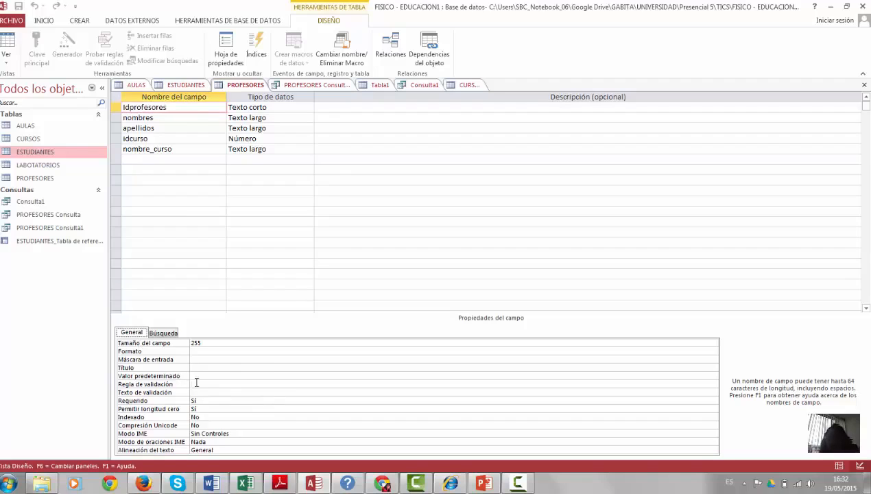
pyautogui.click(203, 342)
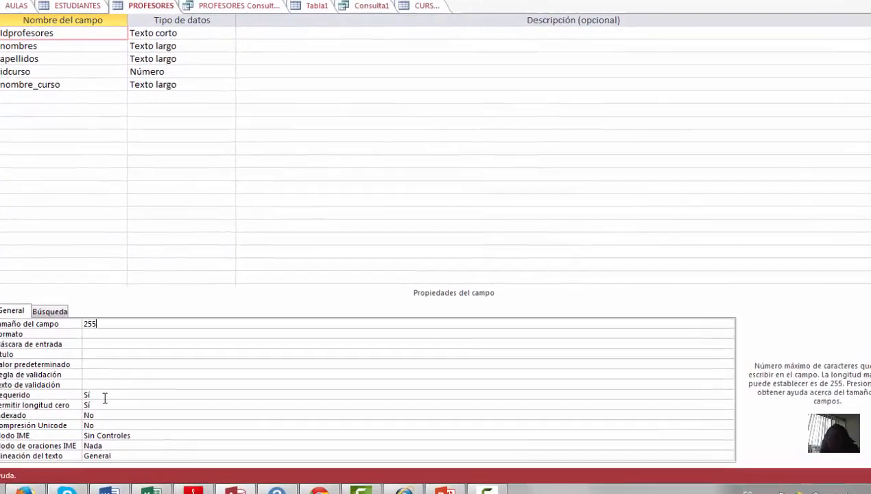
pyautogui.click(207, 401)
pyautogui.click(98, 405)
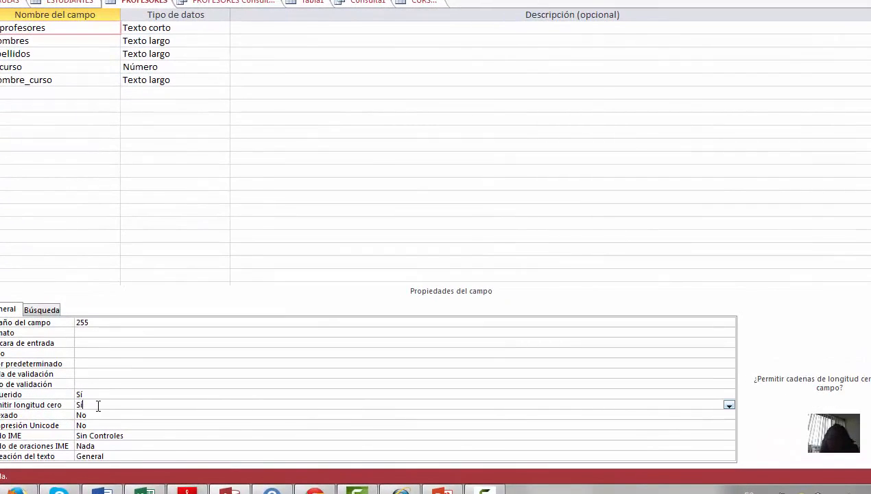
pyautogui.click(98, 414)
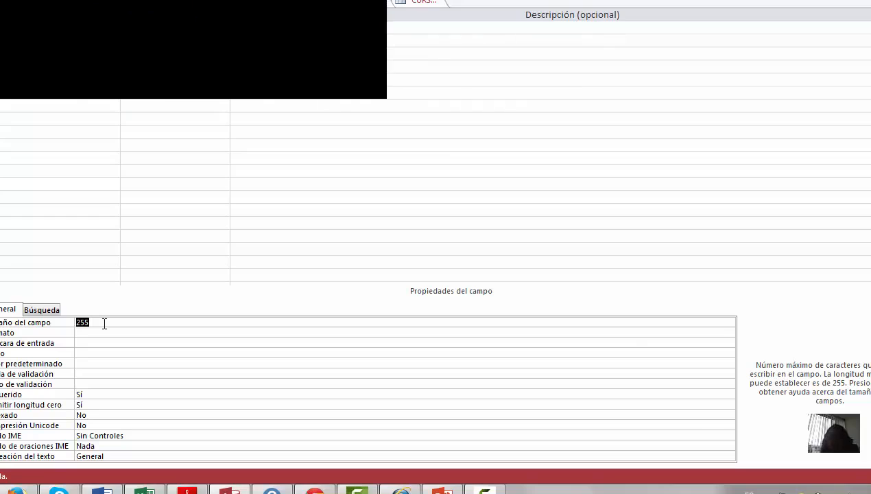
pyautogui.click(197, 167)
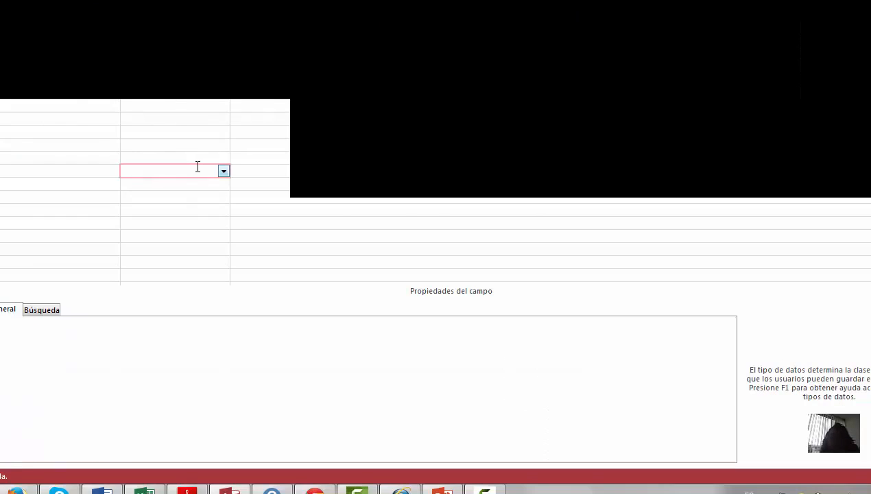
pyautogui.click(68, 156)
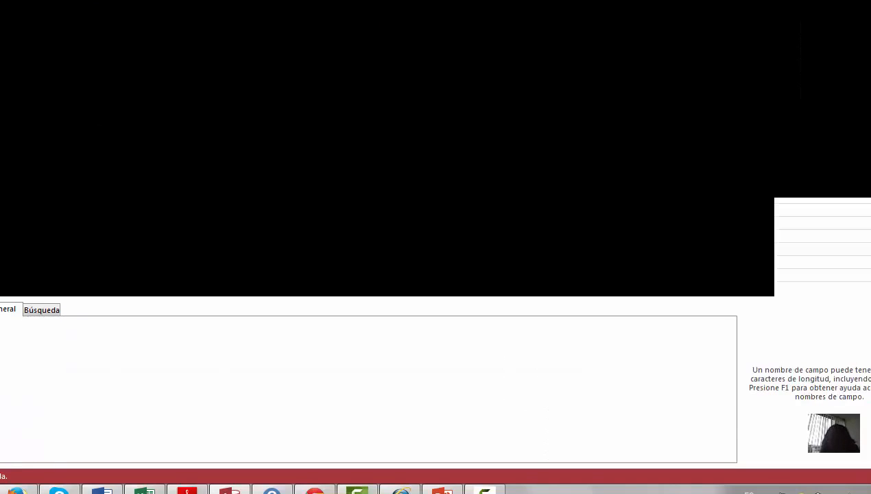